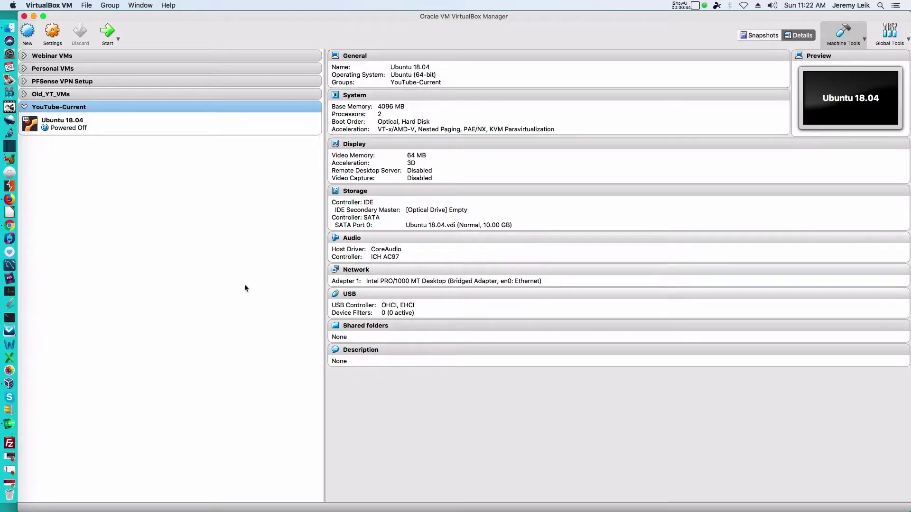
# Attach ubuntu-18.04-desktop-amd64.iso from the ISO_2018 folder to the empty optical drive of the Ubuntu 18.04 virtual machine.
pyautogui.click(71, 131)
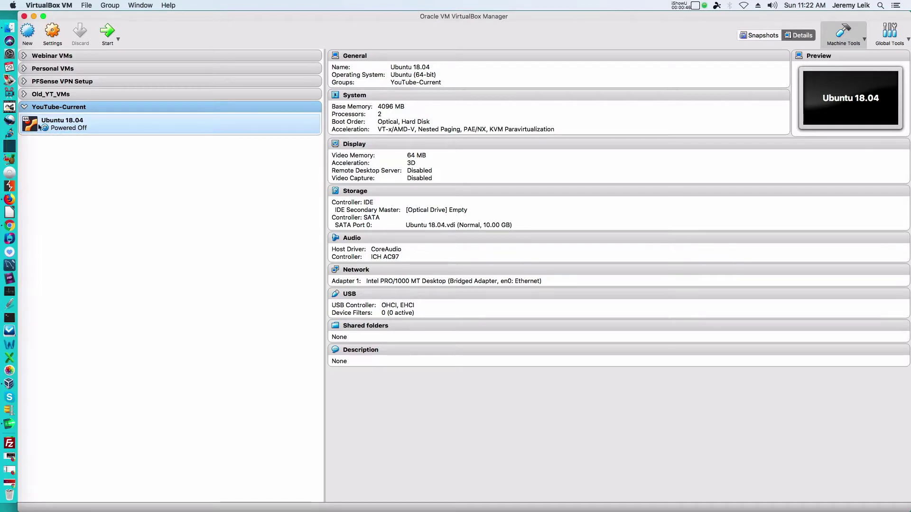
pyautogui.click(71, 128)
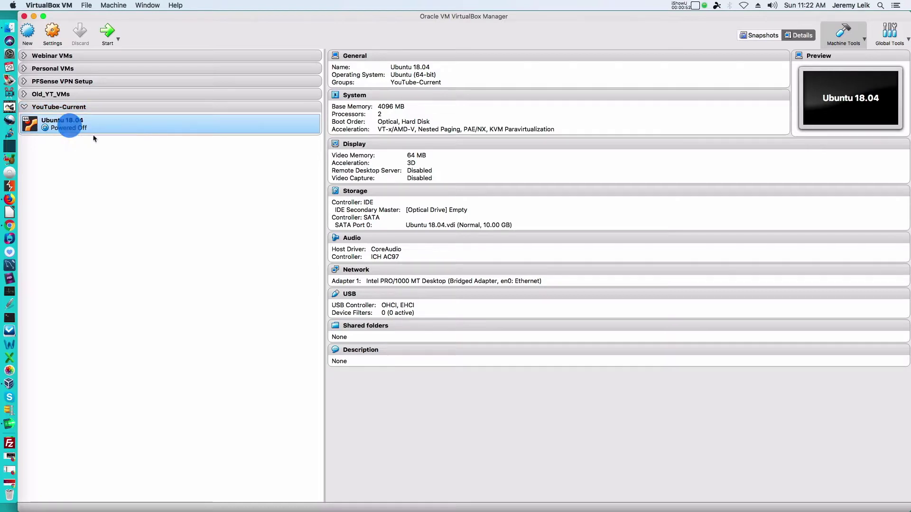
pyautogui.click(52, 32)
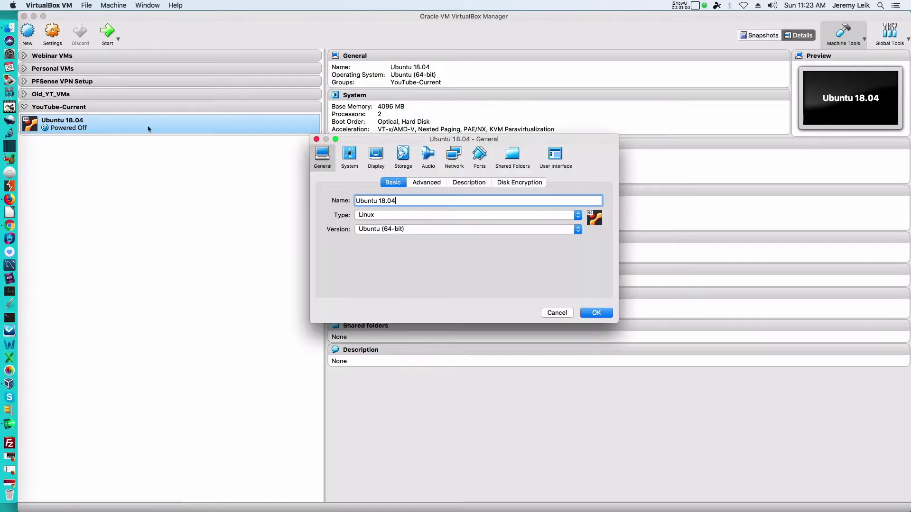
pyautogui.click(403, 155)
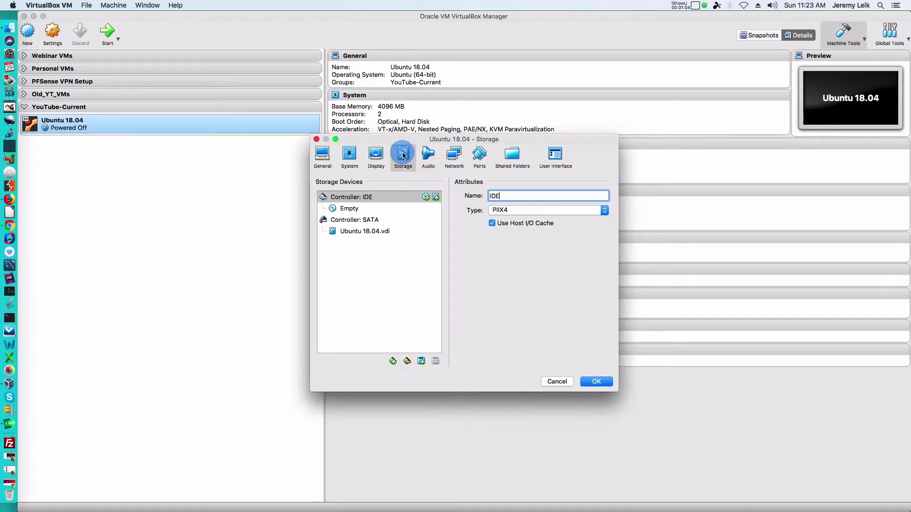
pyautogui.click(349, 210)
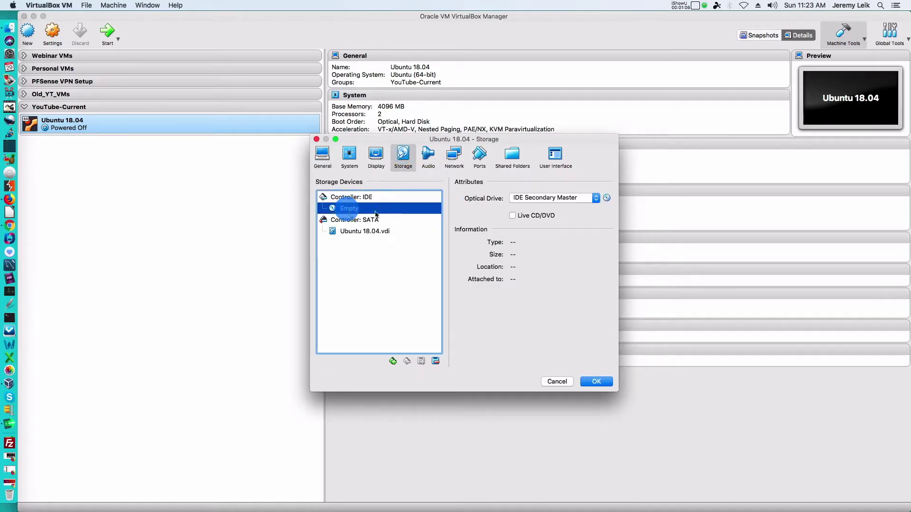
pyautogui.click(607, 198)
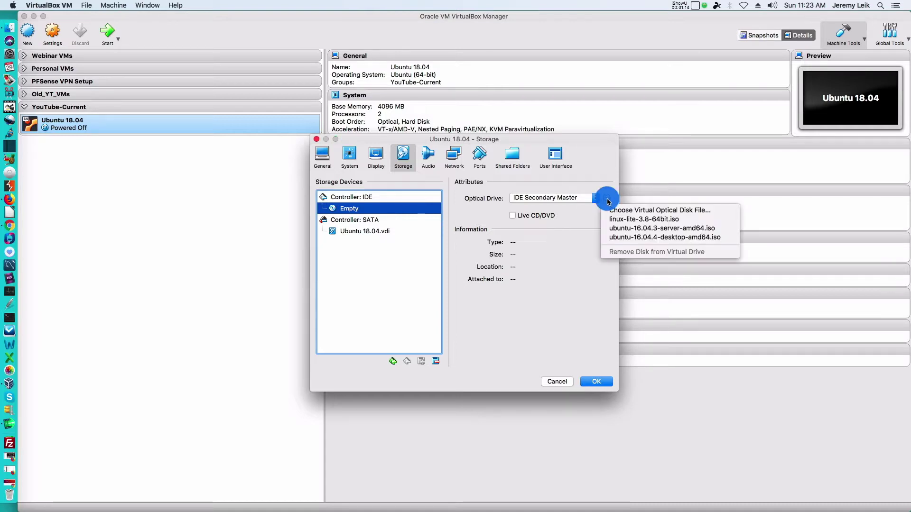
pyautogui.click(611, 214)
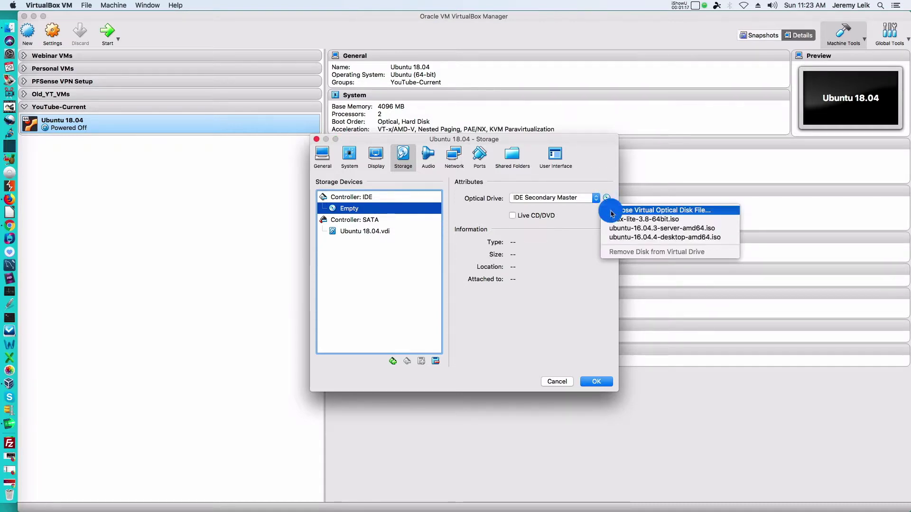
pyautogui.click(645, 212)
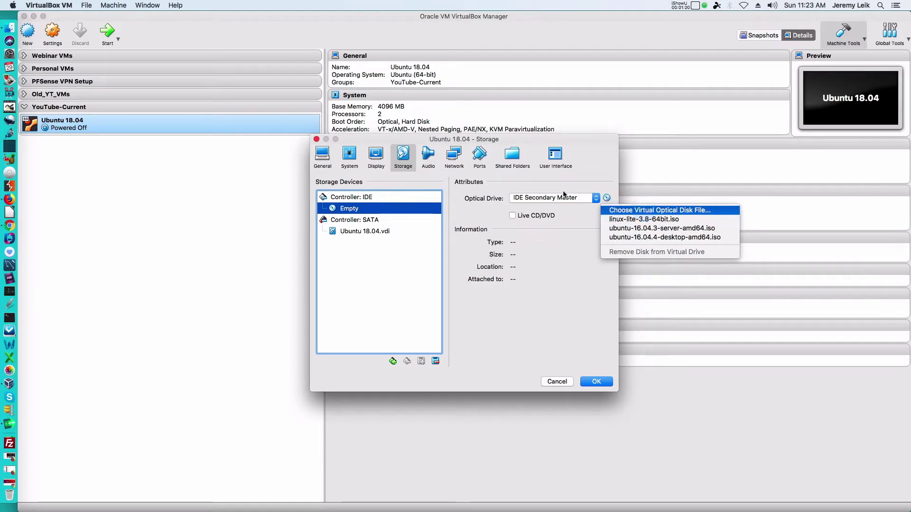
pyautogui.click(530, 346)
pyautogui.moveTo(530, 346); pyautogui.dragTo(628, 345)
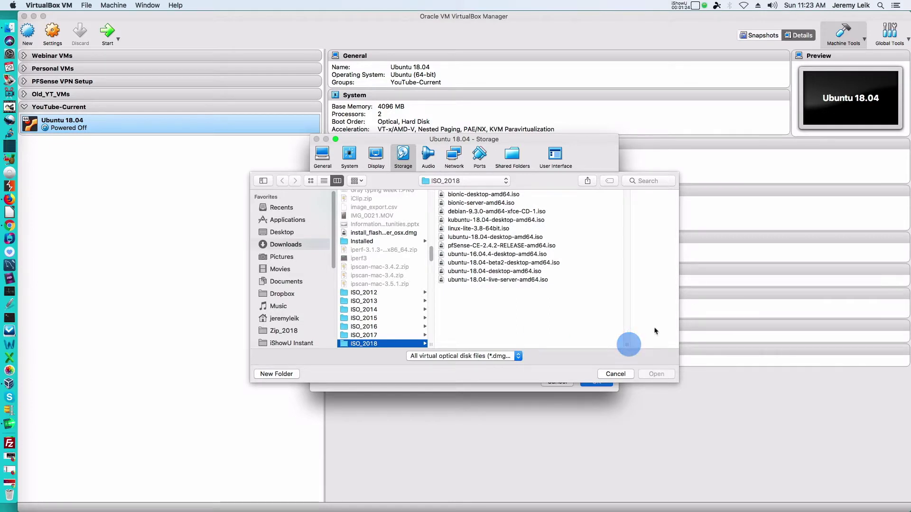
pyautogui.click(498, 271)
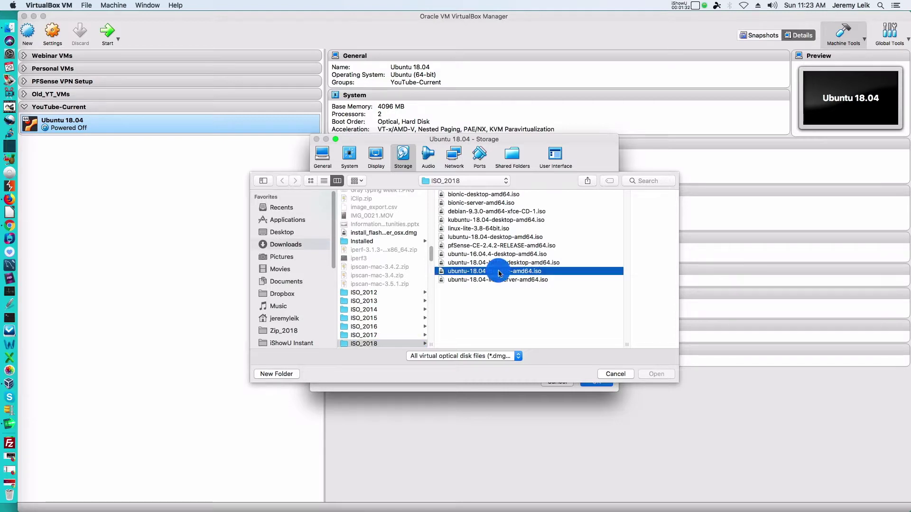
pyautogui.click(656, 374)
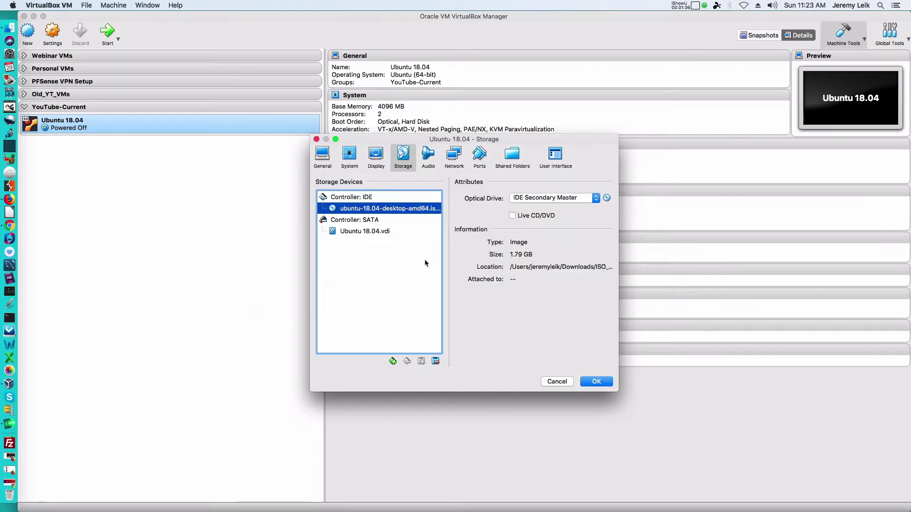
# Review the virtual machine's general, motherboard, processor, display and network adapter settings.
pyautogui.click(325, 159)
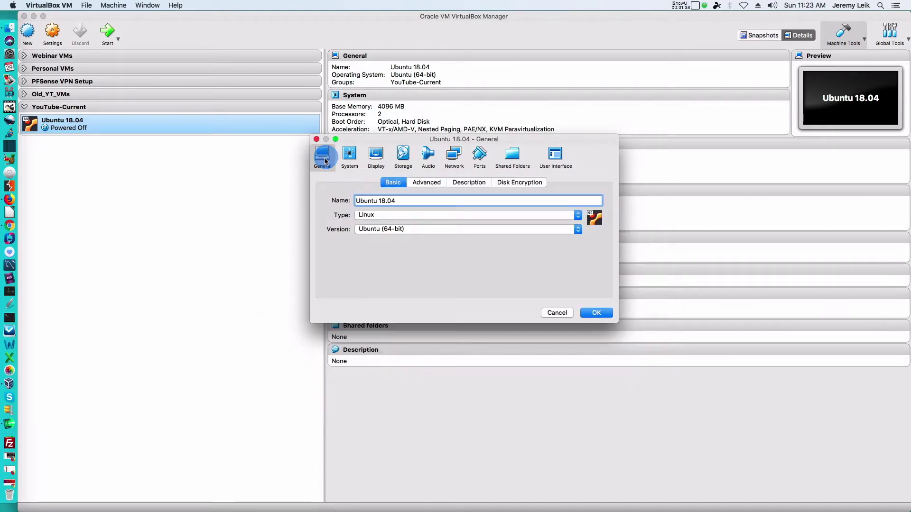
pyautogui.click(425, 184)
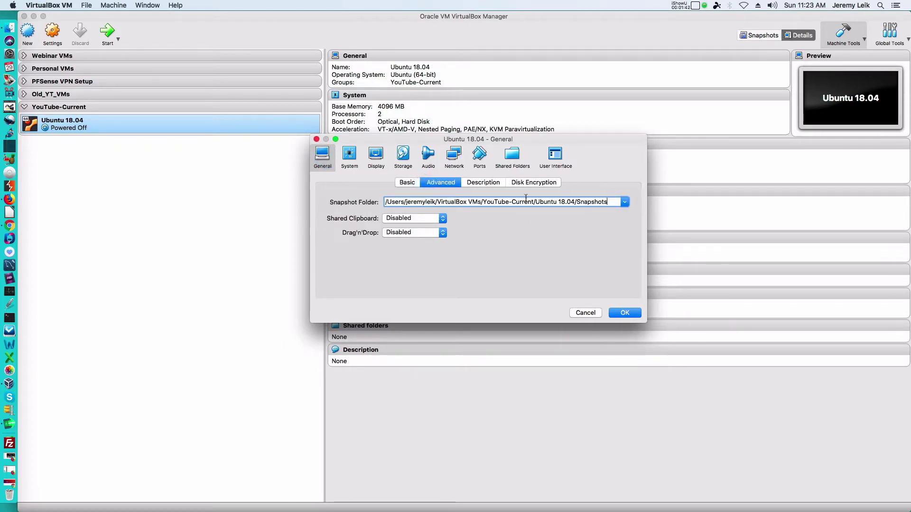
pyautogui.click(484, 185)
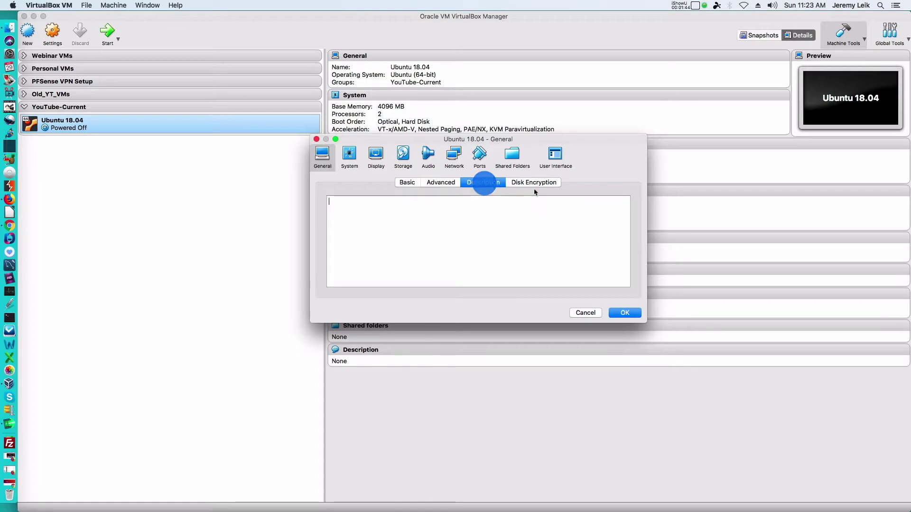
pyautogui.click(350, 158)
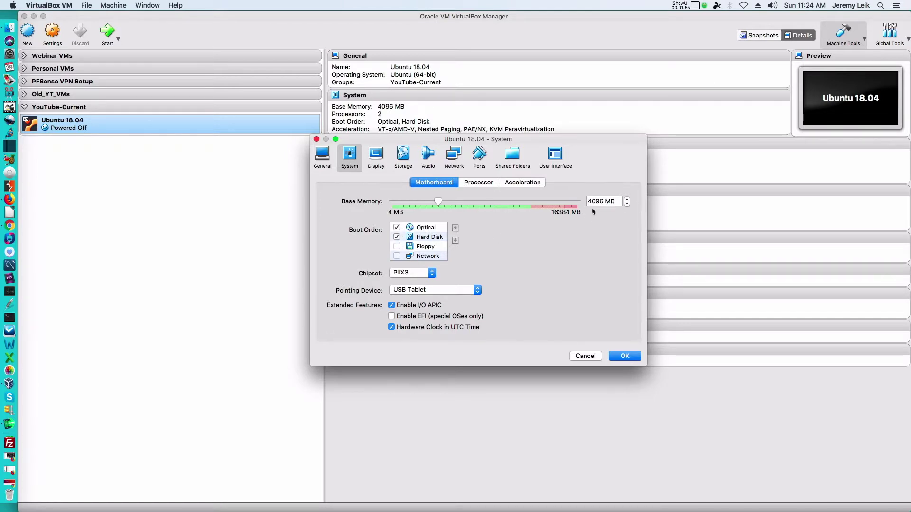
pyautogui.click(479, 183)
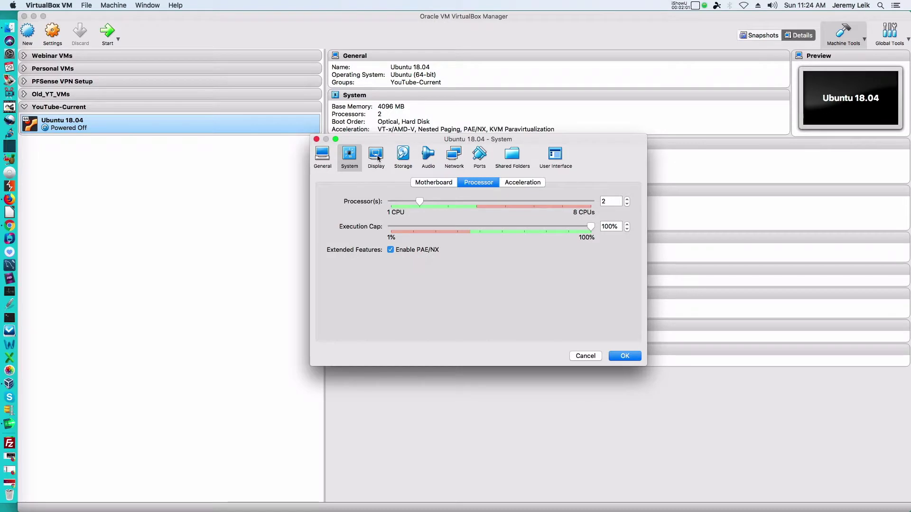
pyautogui.click(377, 156)
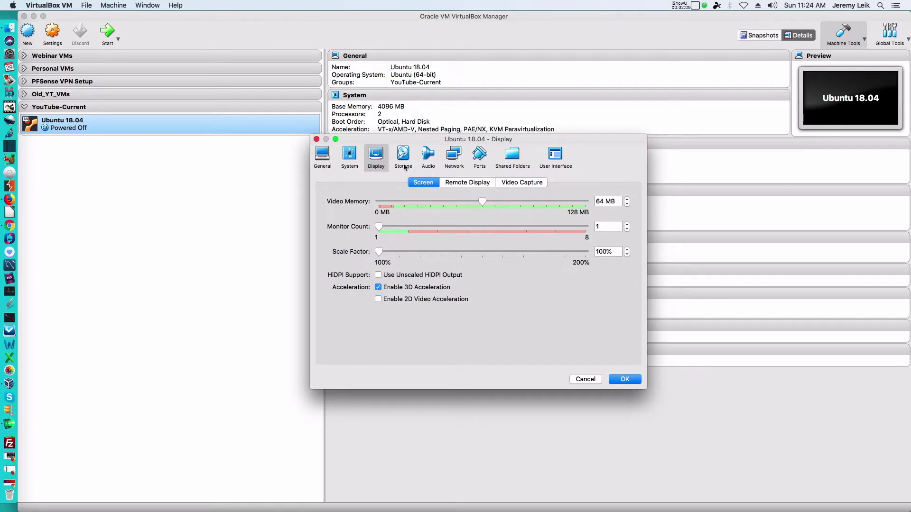
pyautogui.click(454, 156)
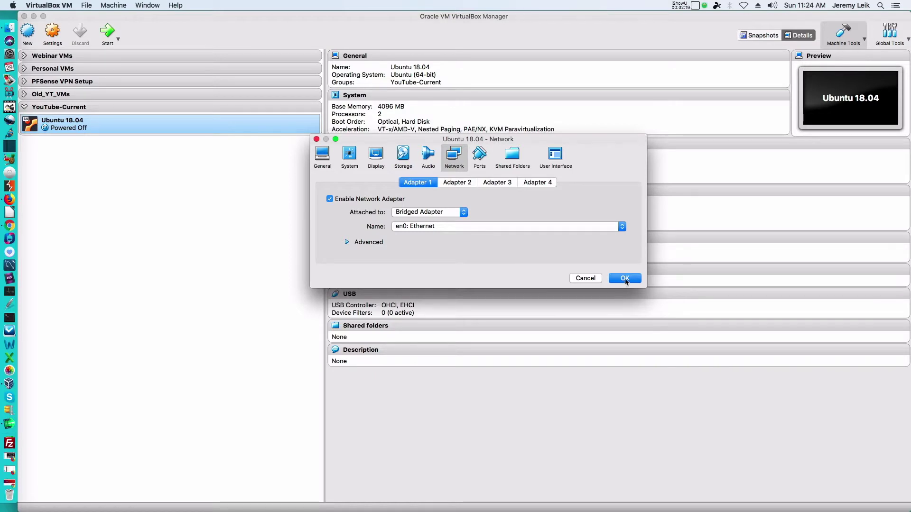
# Save the settings and start the Ubuntu 18.04 virtual machine in a maximized window.
pyautogui.click(626, 279)
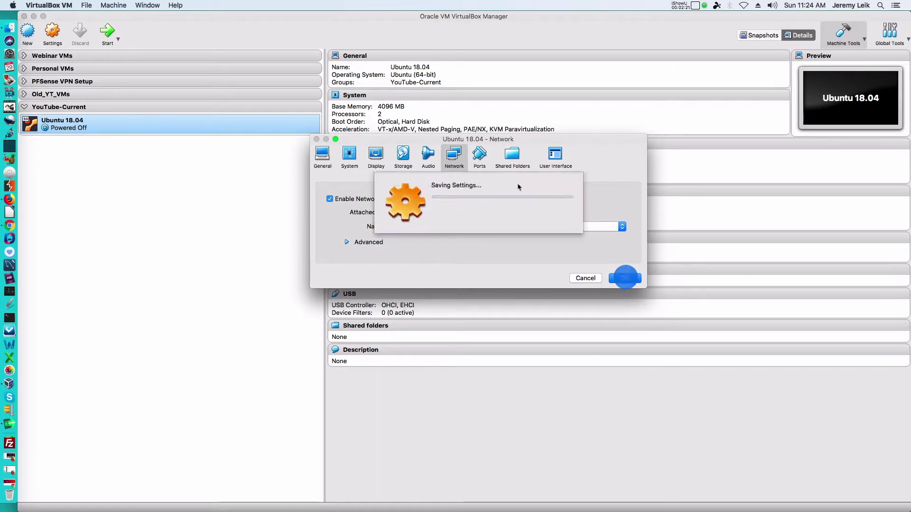
pyautogui.click(110, 34)
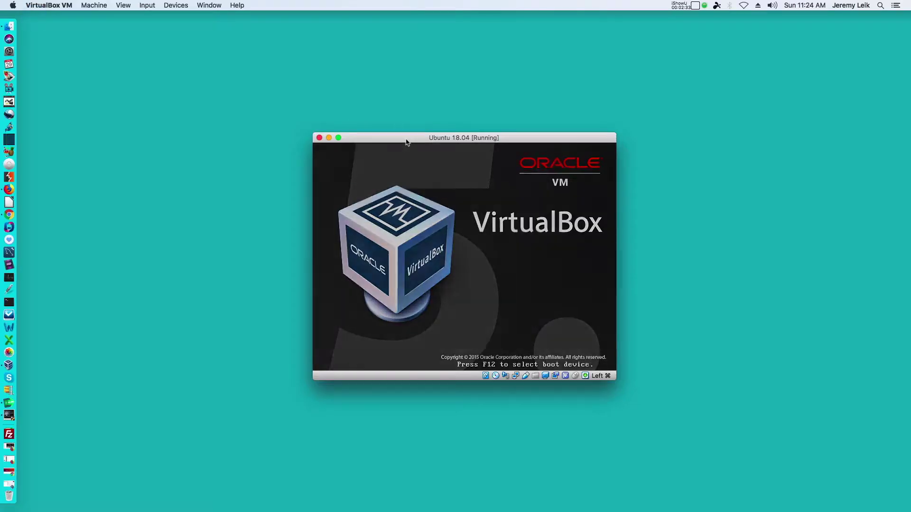
pyautogui.doubleClick(406, 138)
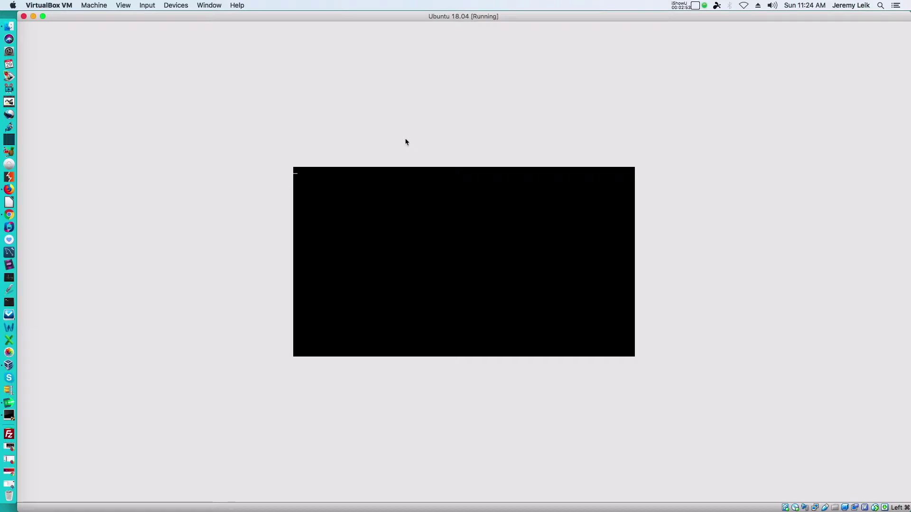
pyautogui.click(682, 5)
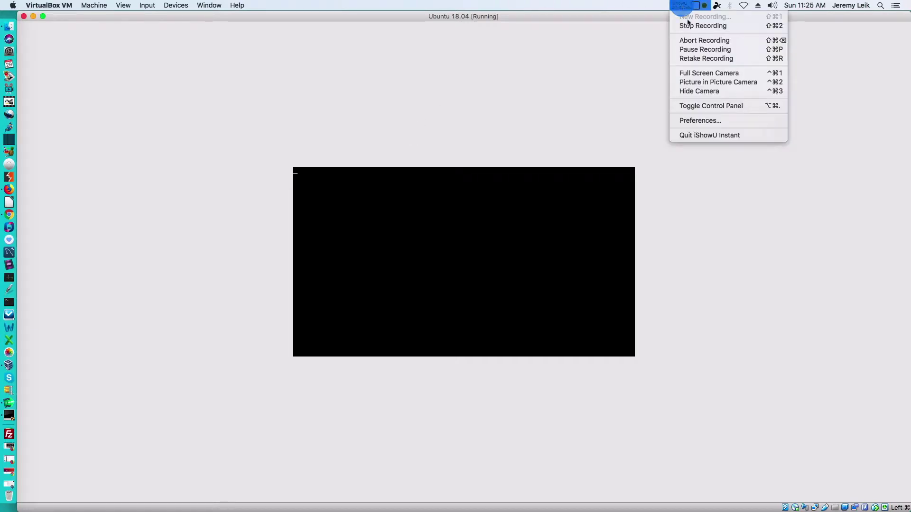
pyautogui.click(619, 5)
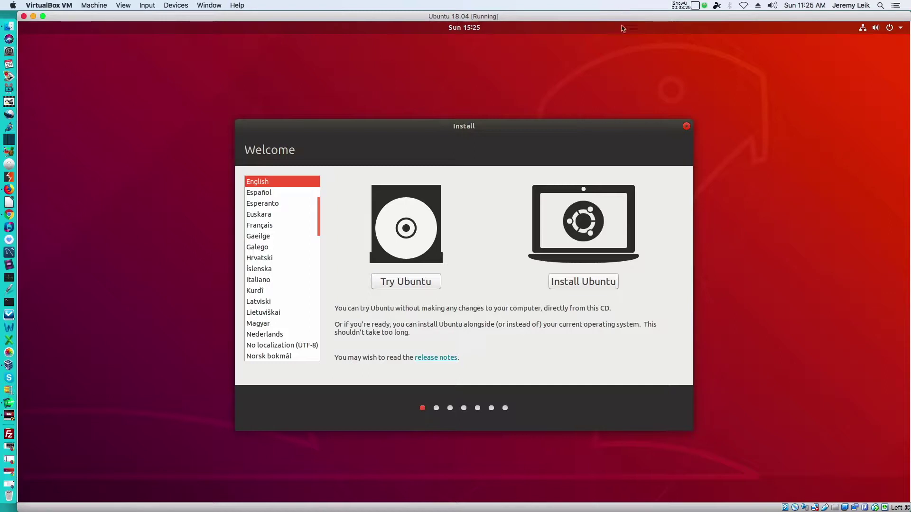
# Start installing Ubuntu with the English (US) keyboard layout, third-party graphics and Wi-Fi software enabled, and the whole disk erased.
pyautogui.click(574, 284)
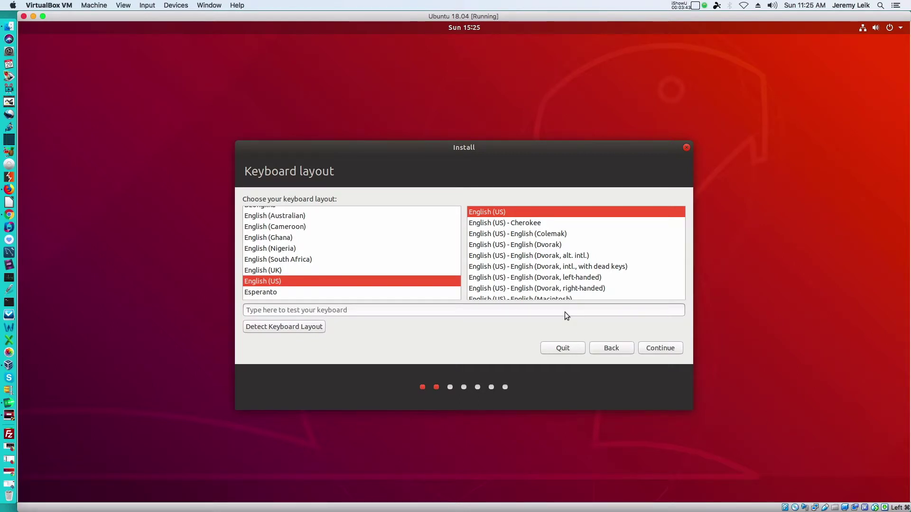
pyautogui.click(656, 351)
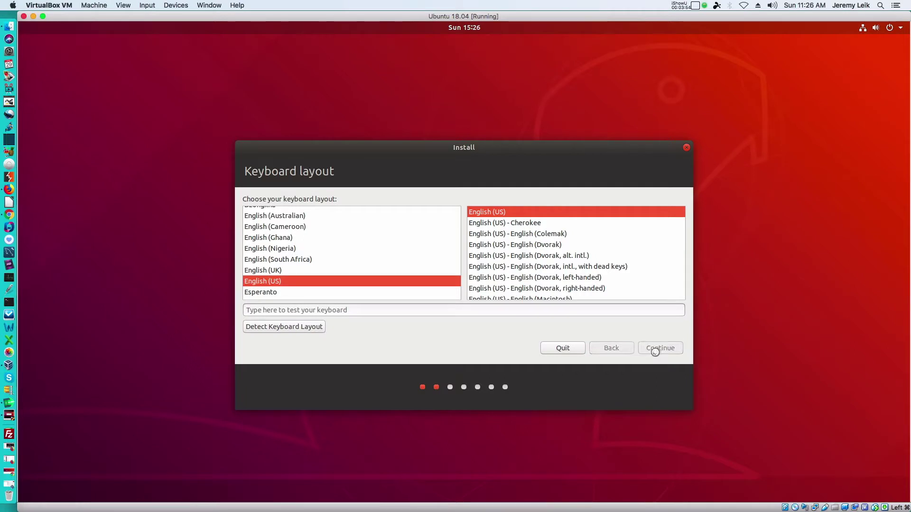
pyautogui.click(255, 300)
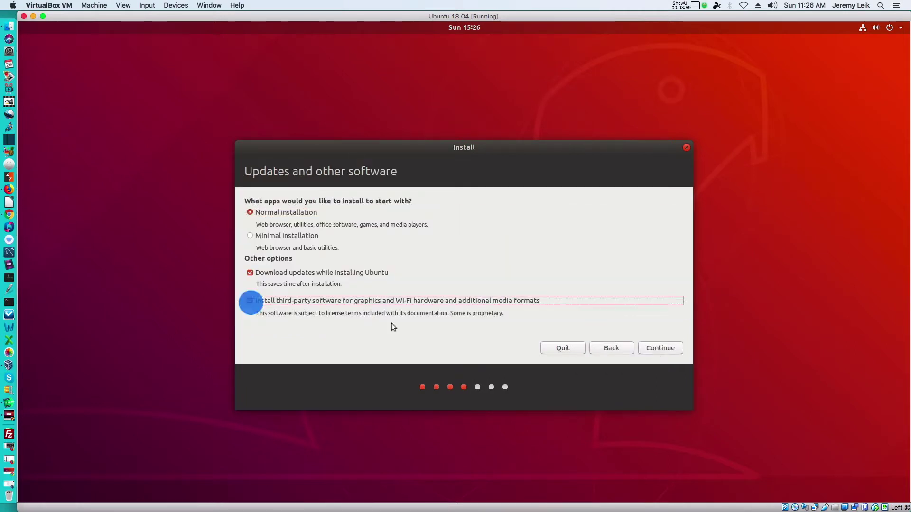
pyautogui.click(640, 348)
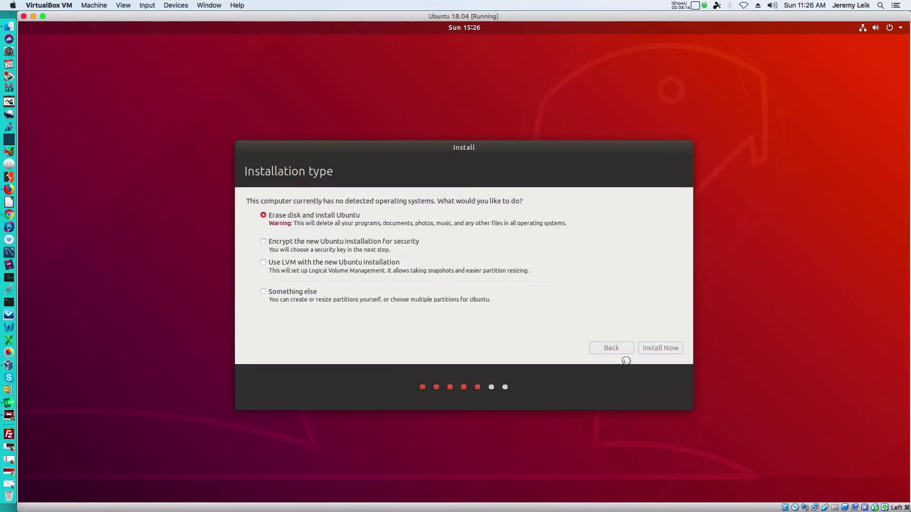
pyautogui.click(641, 309)
pyautogui.click(661, 350)
# Create the account with the name practicalit and username pit, enter and confirm the account password, and continue the installation.
pyautogui.write('practicalit')
pyautogui.press('Tab')
pyautogui.press('Tab')
pyautogui.write('pit')
pyautogui.press('Tab')
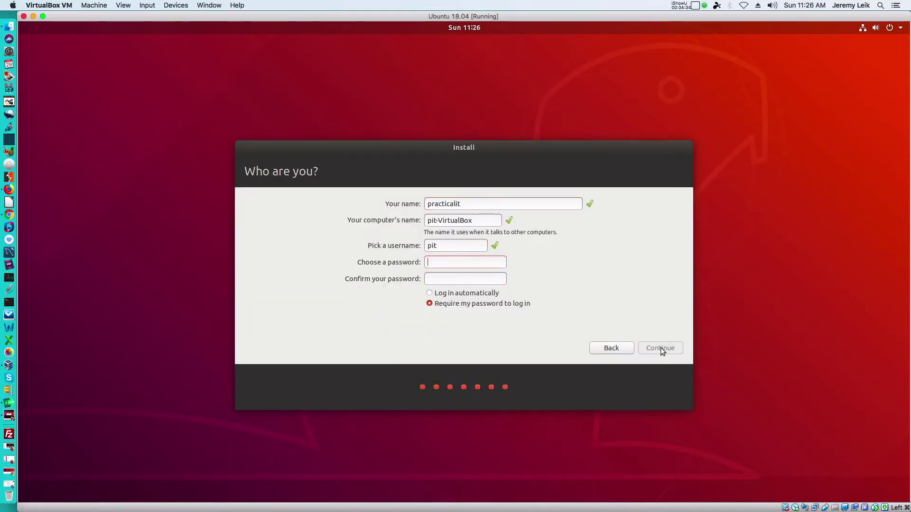
pyautogui.write('**************')
pyautogui.press('Tab')
pyautogui.write('**************')
pyautogui.click(661, 348)
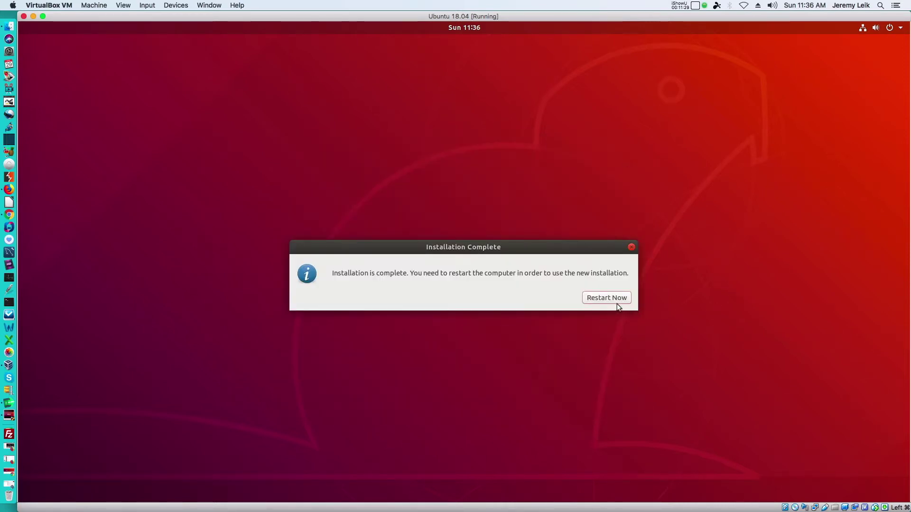
# Restart the virtual machine to boot into the new Ubuntu installation.
pyautogui.click(601, 300)
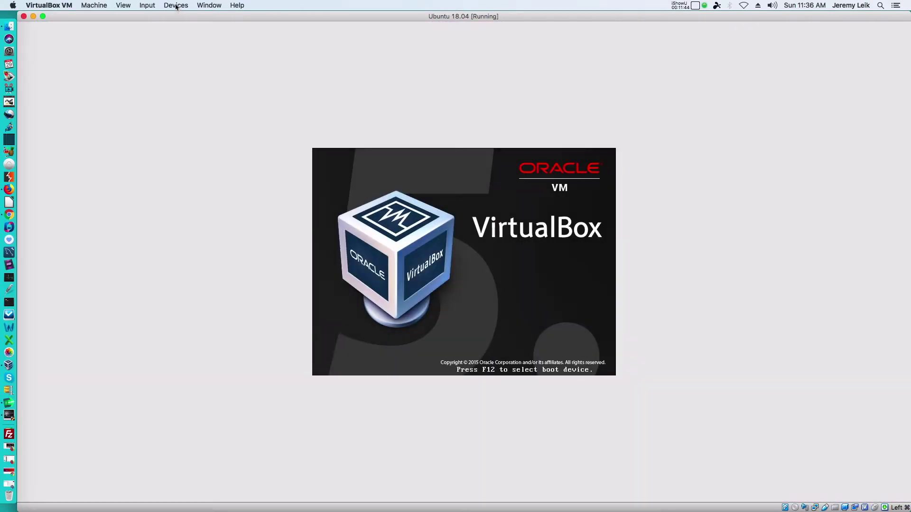
pyautogui.click(175, 5)
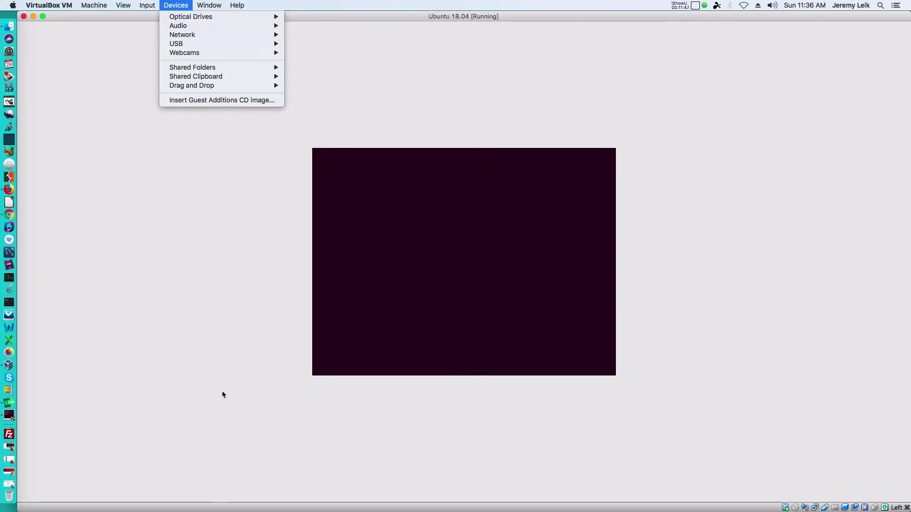
pyautogui.click(223, 393)
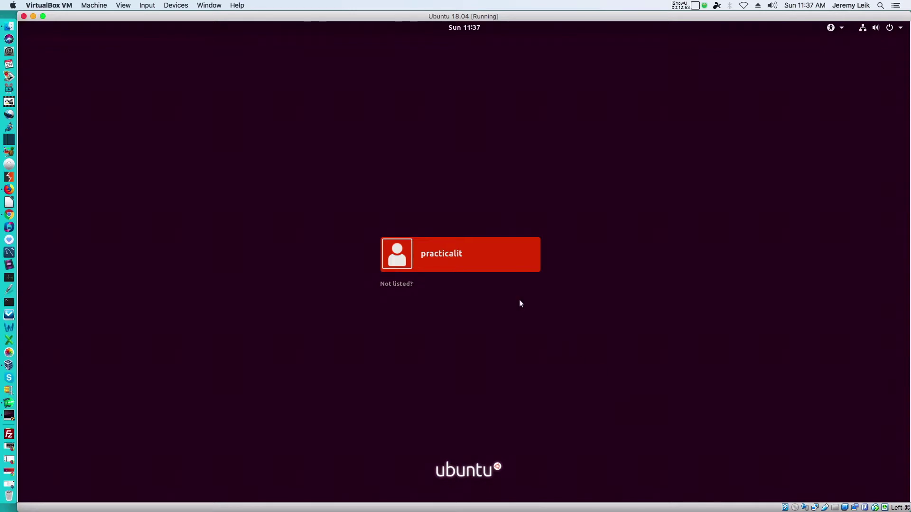
# Sign in to the practicalit account by entering the account password.
pyautogui.click(494, 254)
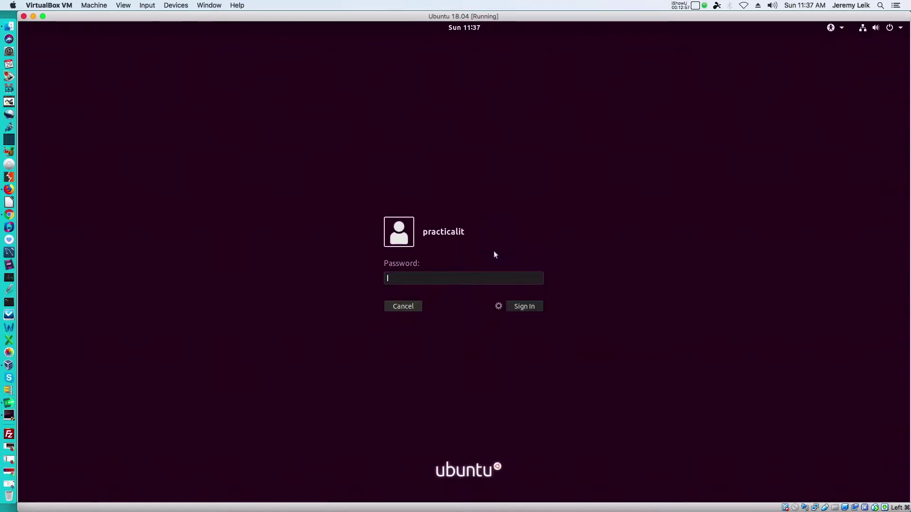
pyautogui.write('••••••••••')
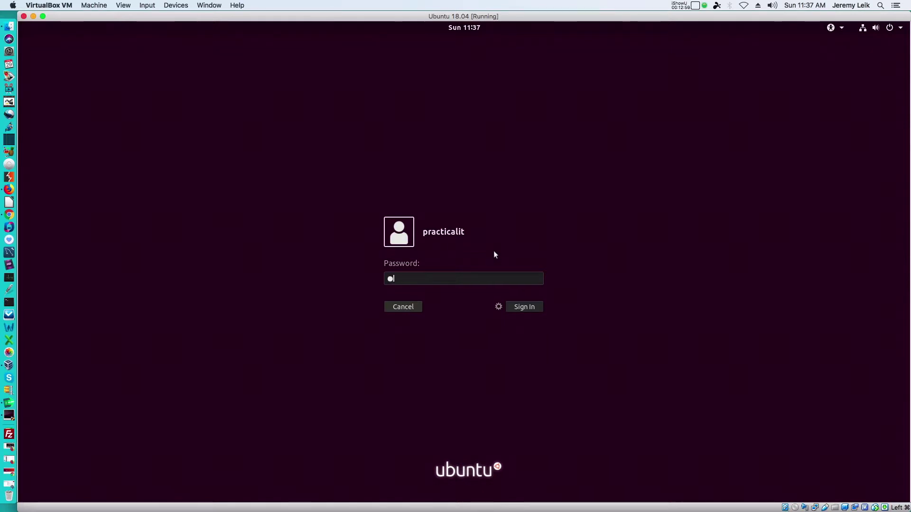
pyautogui.write('••••••')
pyautogui.press('Return')
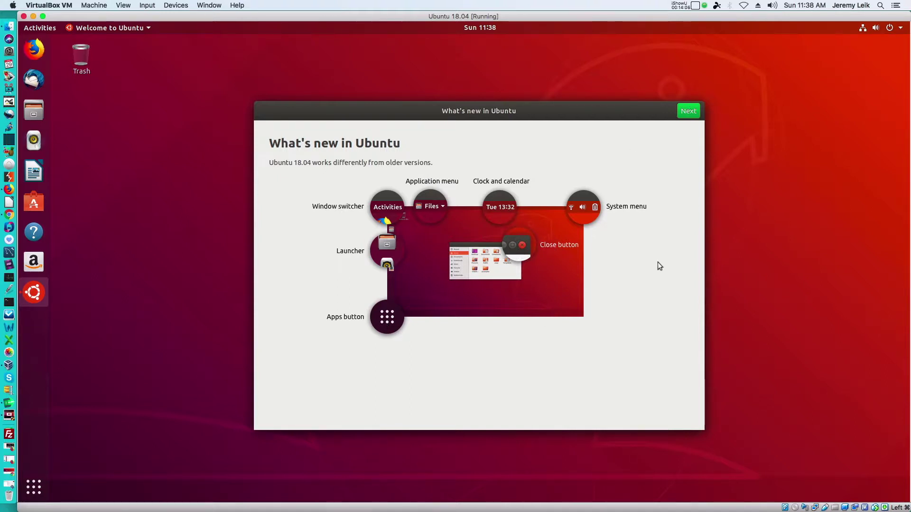
# Complete the first-run welcome wizard, skipping Livepatch and keeping "Yes, send system info to Canonical" selected.
pyautogui.click(689, 112)
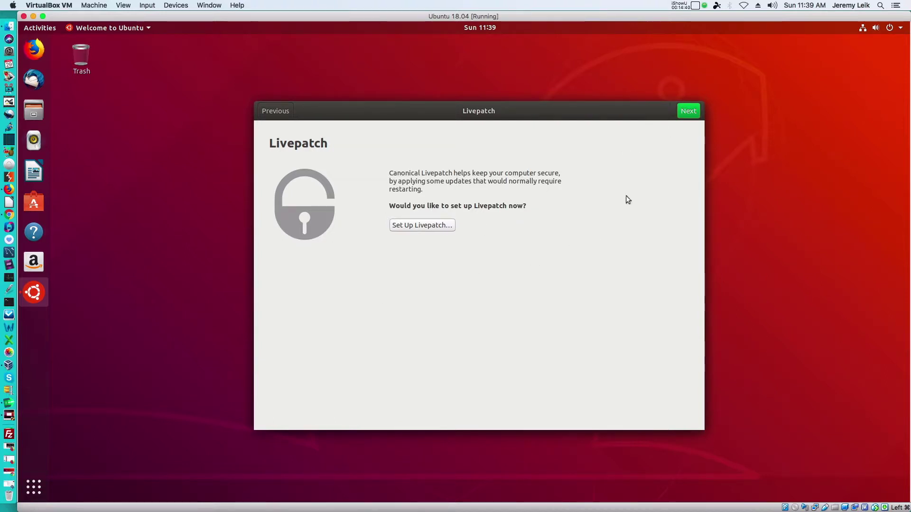
pyautogui.click(688, 113)
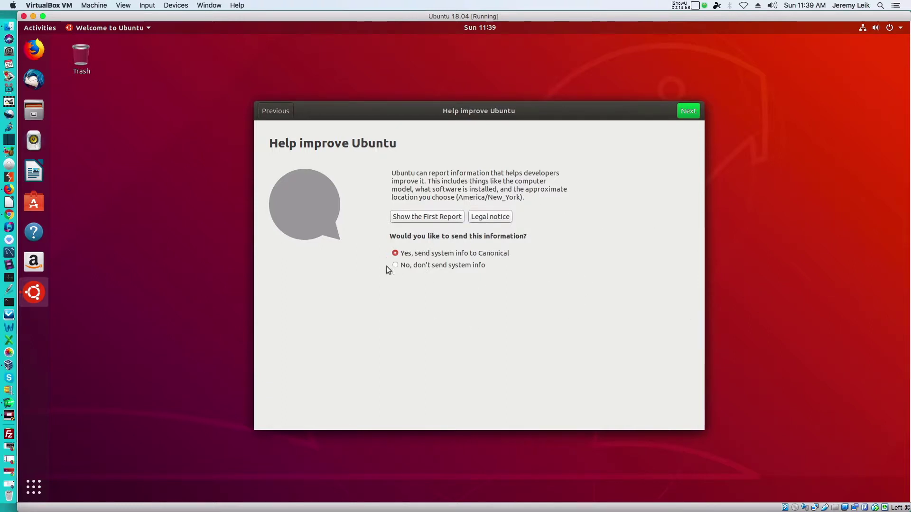
pyautogui.click(686, 116)
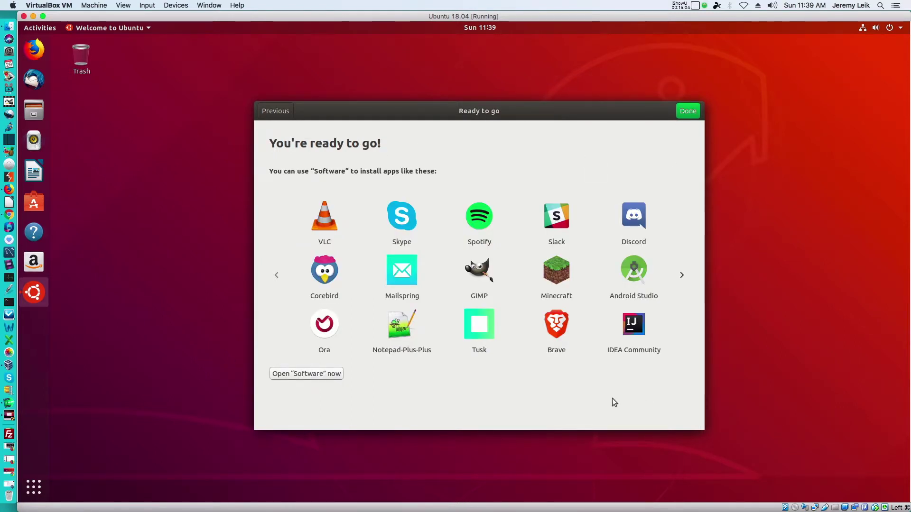
pyautogui.click(688, 113)
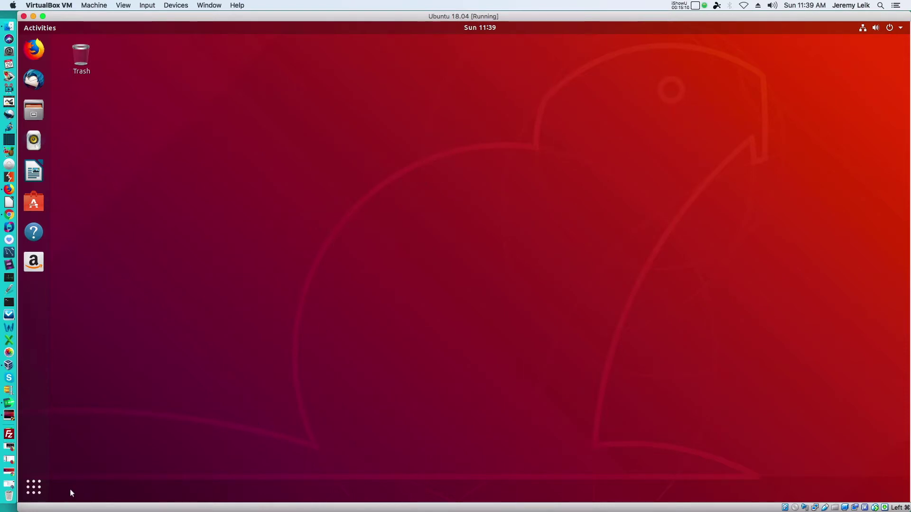
# Browse both pages of all installed applications and return to the desktop.
pyautogui.click(32, 491)
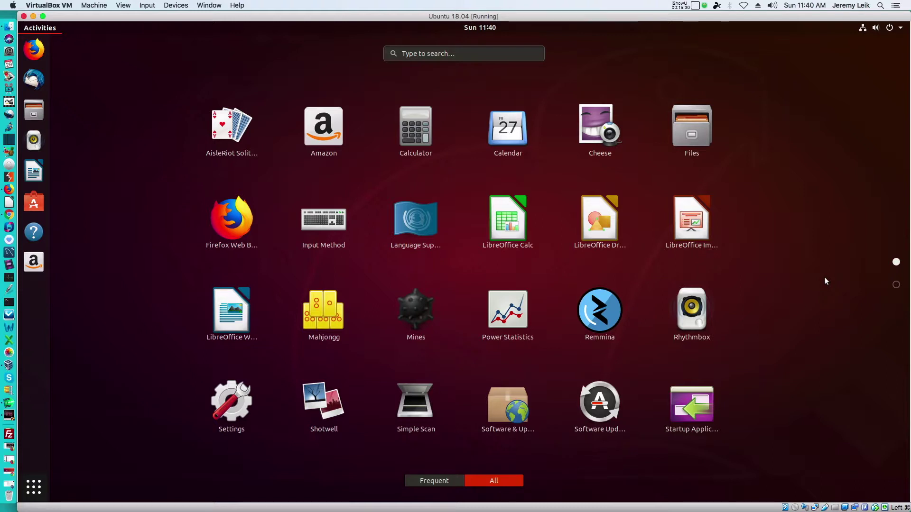
pyautogui.click(896, 286)
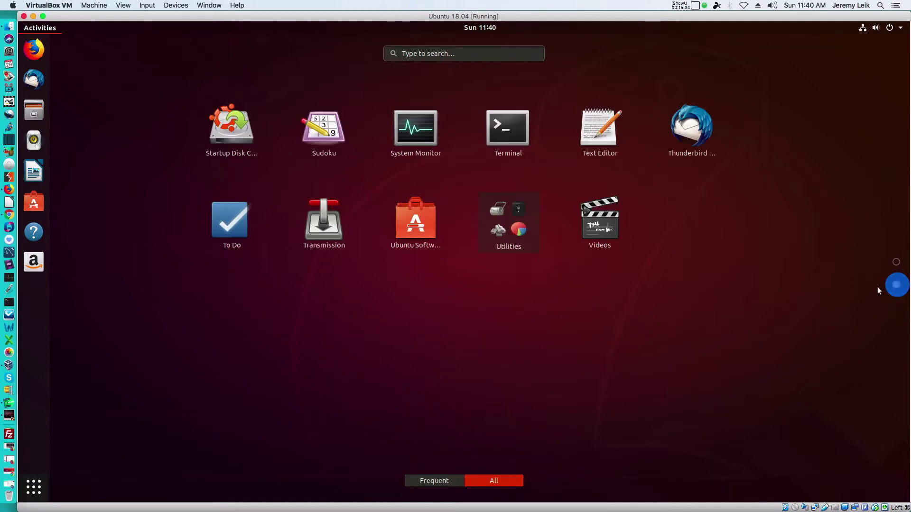
pyautogui.click(897, 264)
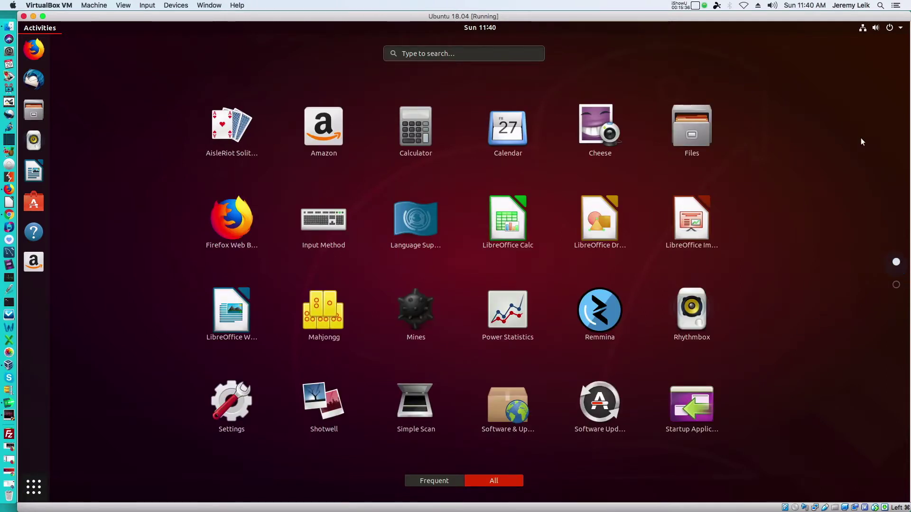
pyautogui.press('Escape')
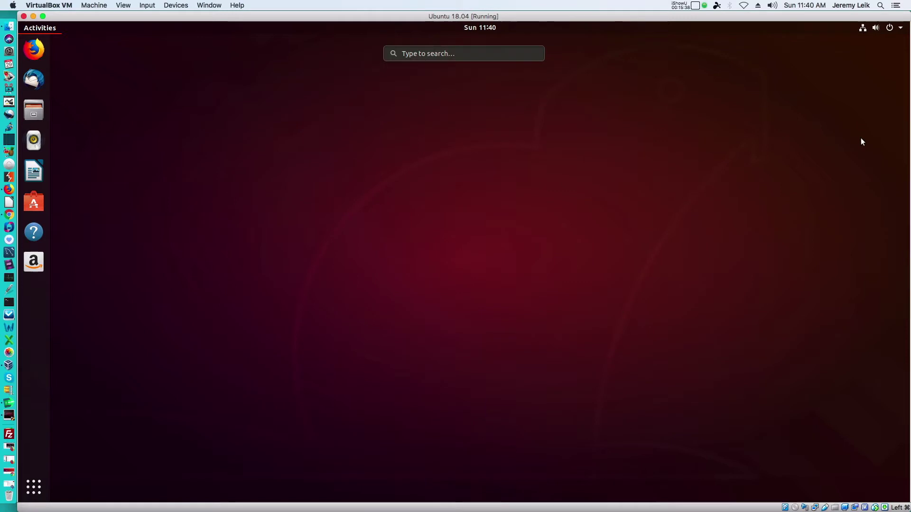
pyautogui.click(49, 28)
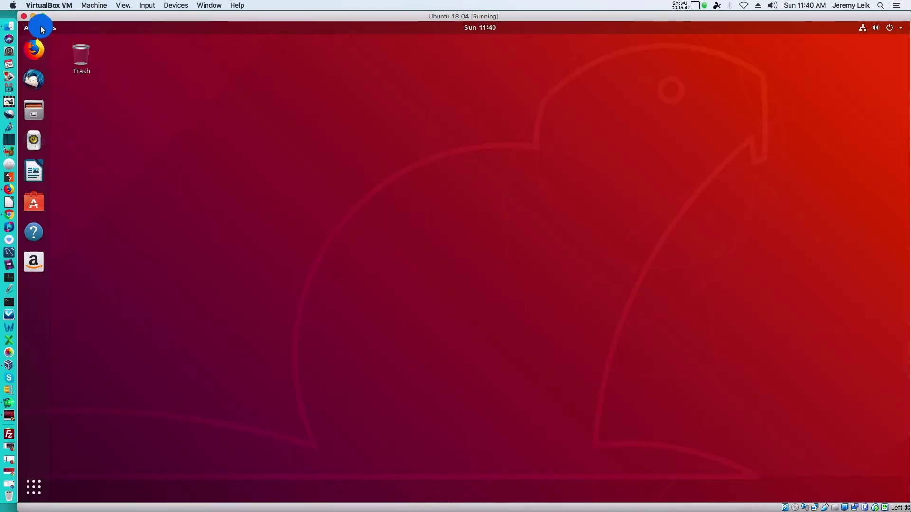
# Find the Firefox web browser by searching for "fire", launch it, and close it with all its tabs.
pyautogui.click(42, 28)
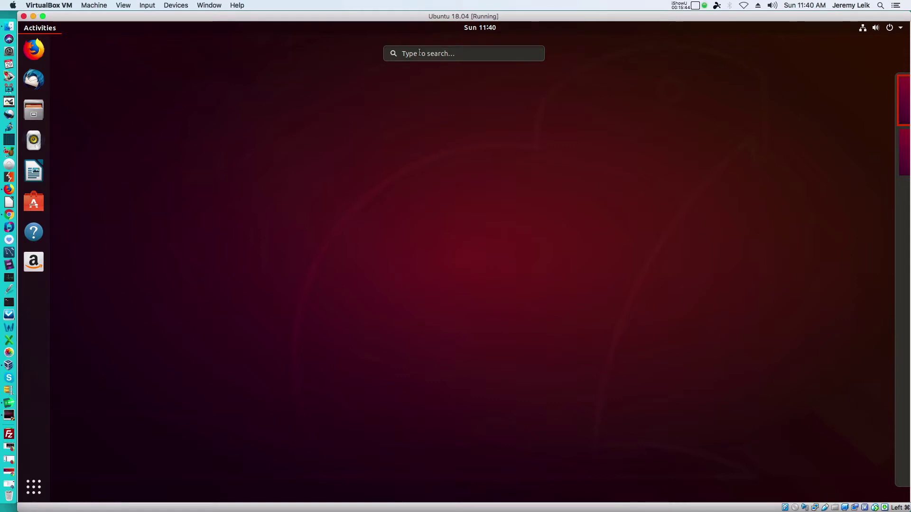
pyautogui.click(457, 54)
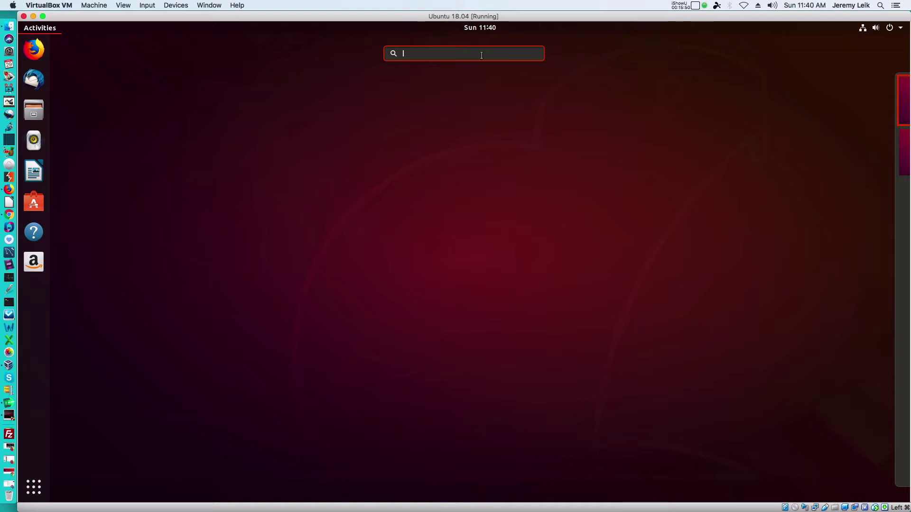
pyautogui.write('fire')
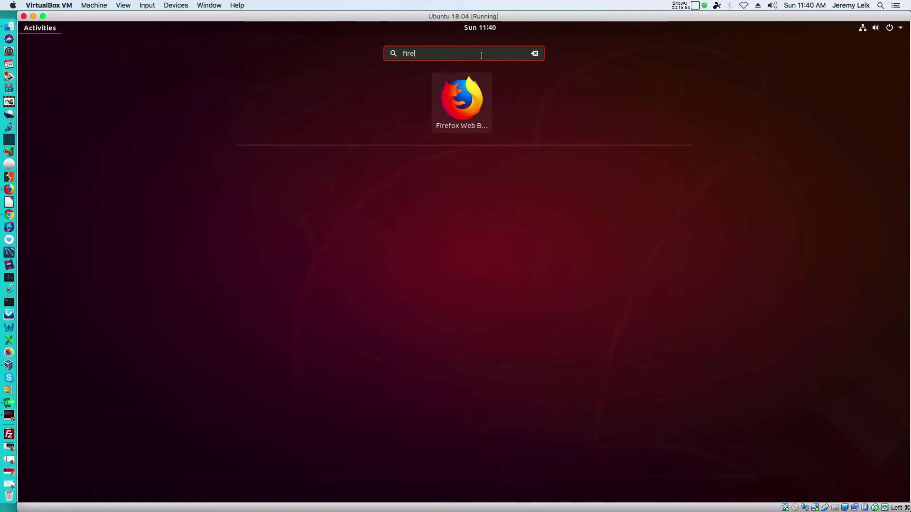
pyautogui.click(467, 105)
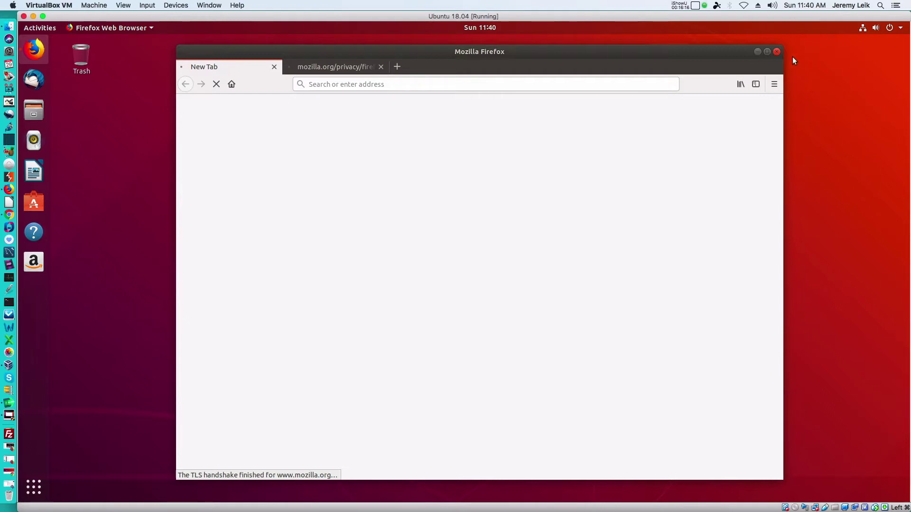
pyautogui.click(777, 53)
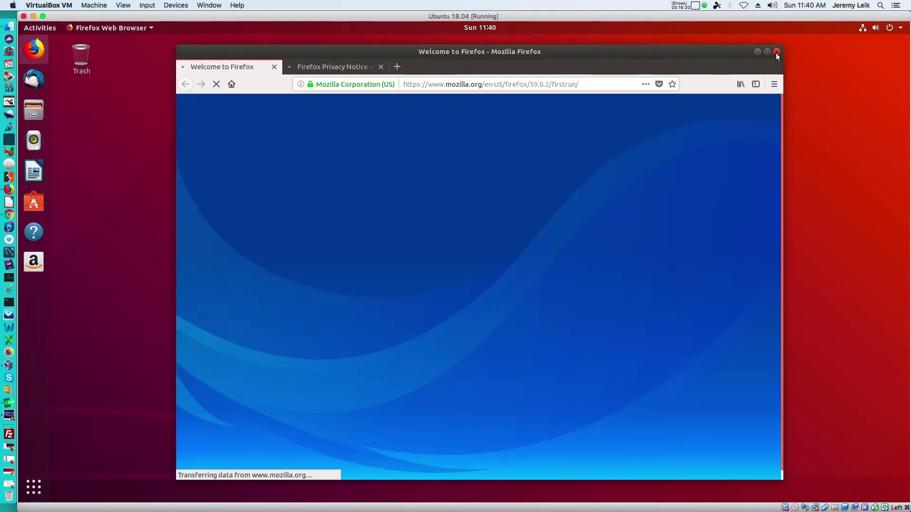
pyautogui.click(776, 52)
pyautogui.click(564, 292)
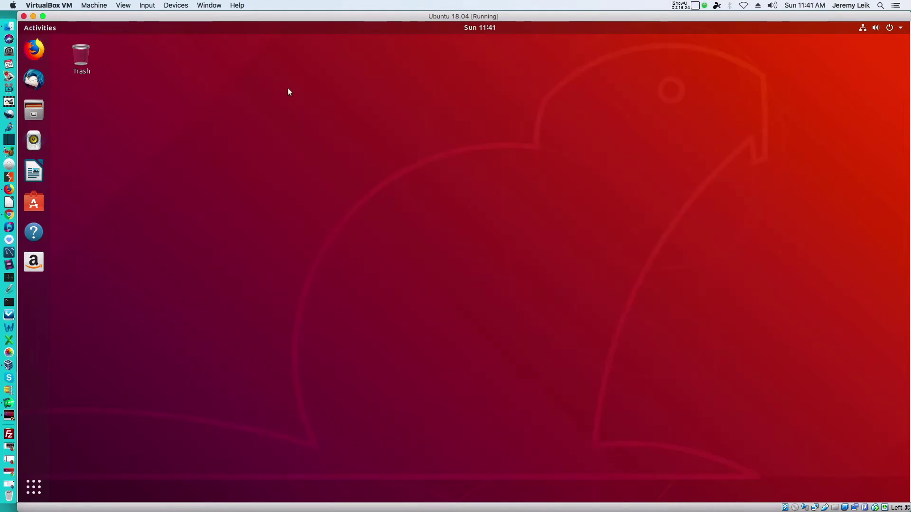
# Look at the calendar and notifications, and at the account options in the system menu.
pyautogui.click(474, 29)
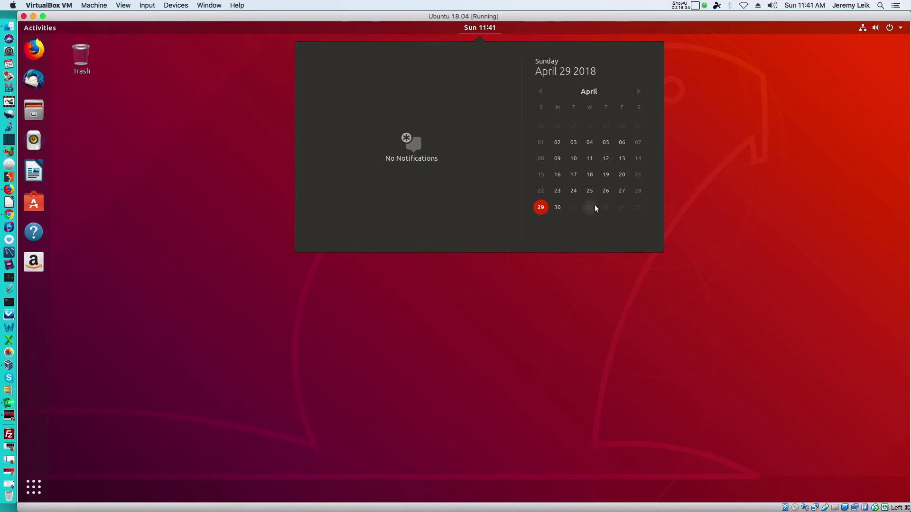
pyautogui.click(751, 116)
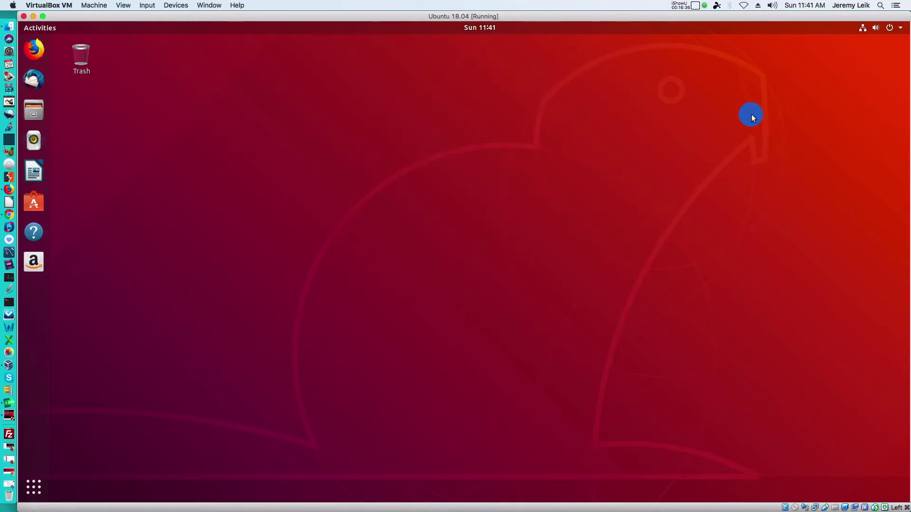
pyautogui.click(864, 30)
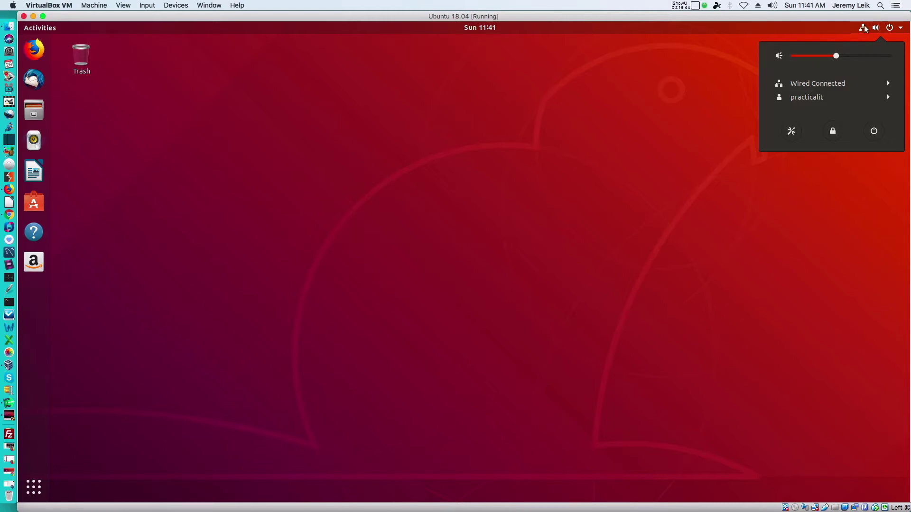
pyautogui.click(901, 29)
pyautogui.click(901, 29)
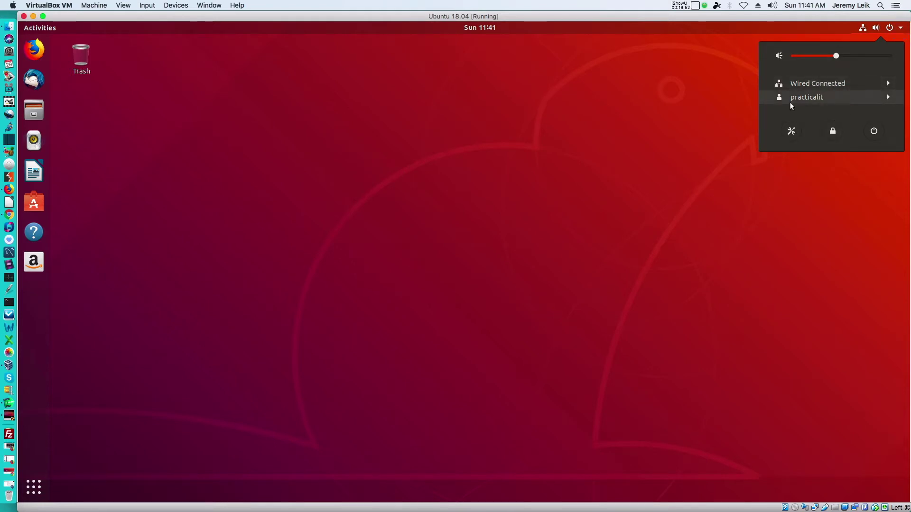
pyautogui.click(871, 97)
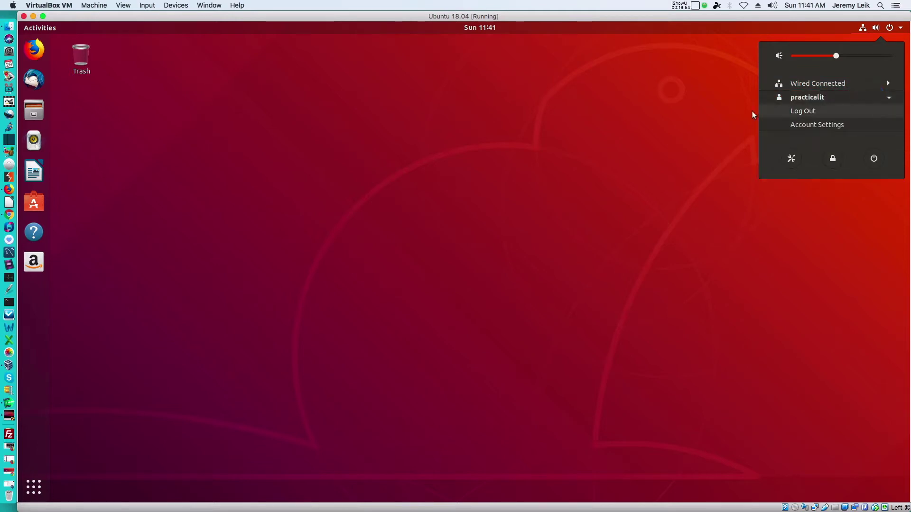
pyautogui.click(801, 98)
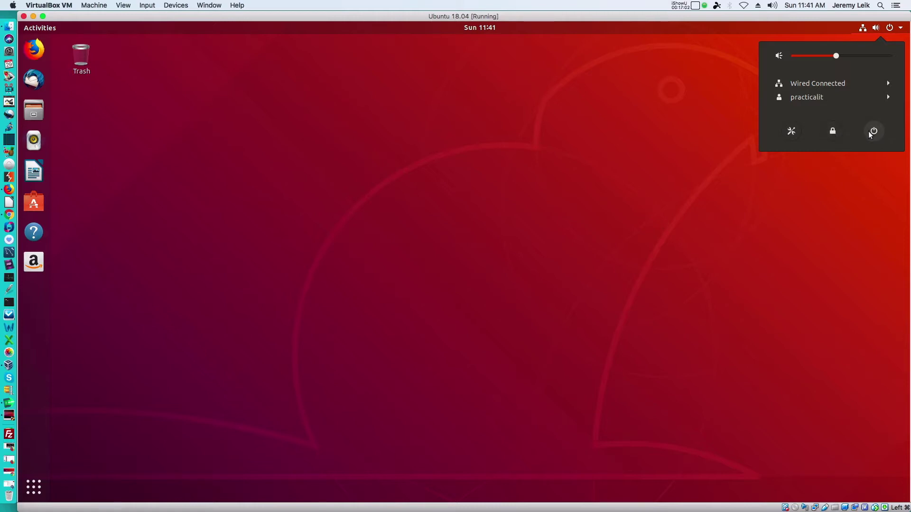
# Open the Ubuntu system settings and maximize the Settings window.
pyautogui.click(791, 133)
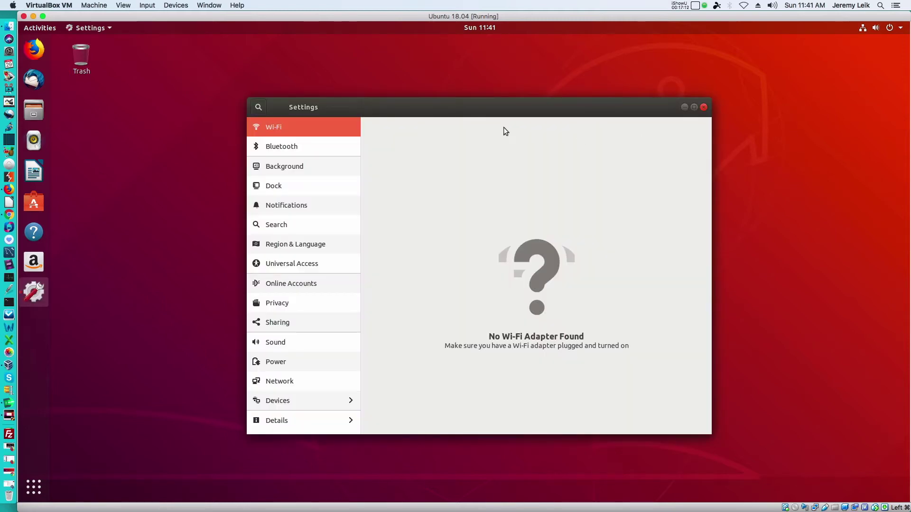
pyautogui.moveTo(511, 110); pyautogui.dragTo(508, 92)
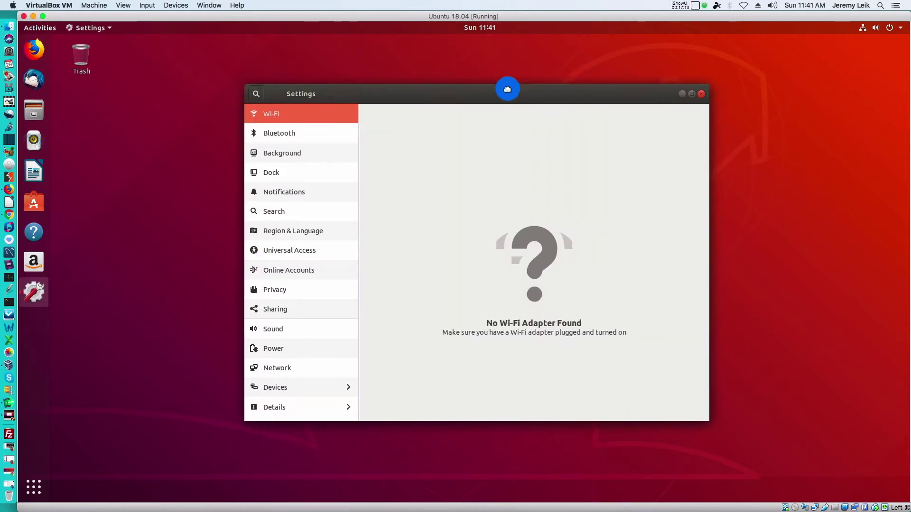
pyautogui.click(691, 92)
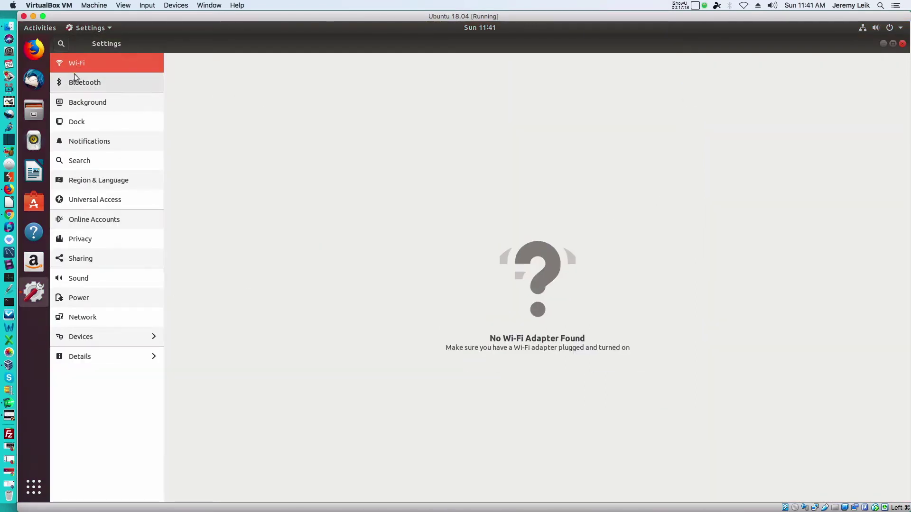
# Set the desktop background to the supplied wallpaper of a green-domed building against a dark sky.
pyautogui.click(85, 102)
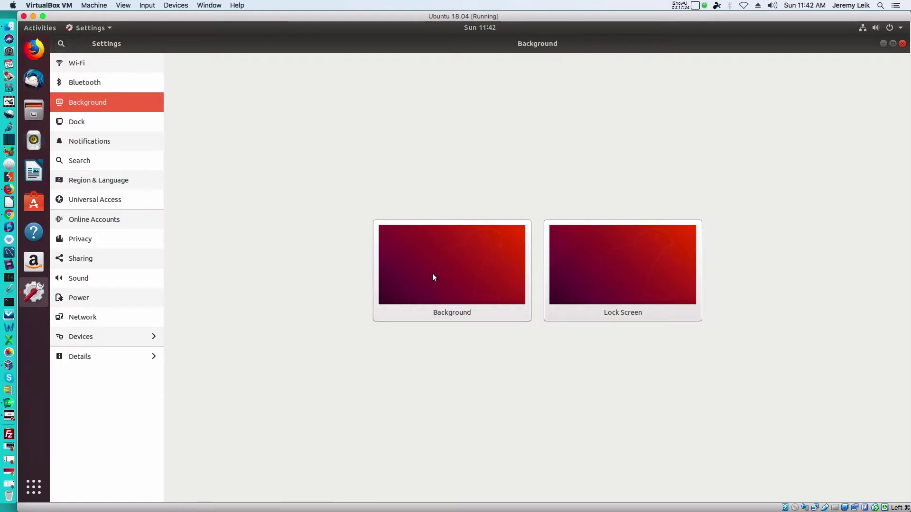
pyautogui.click(431, 266)
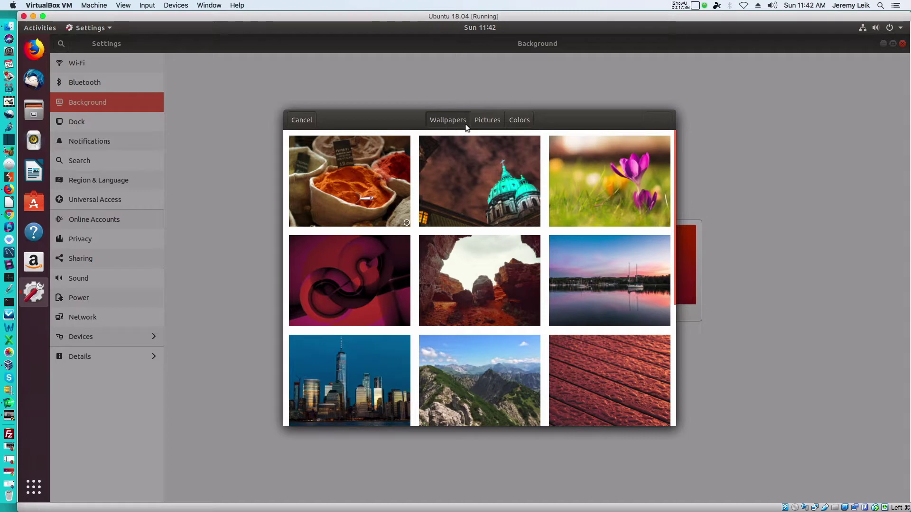
pyautogui.click(489, 122)
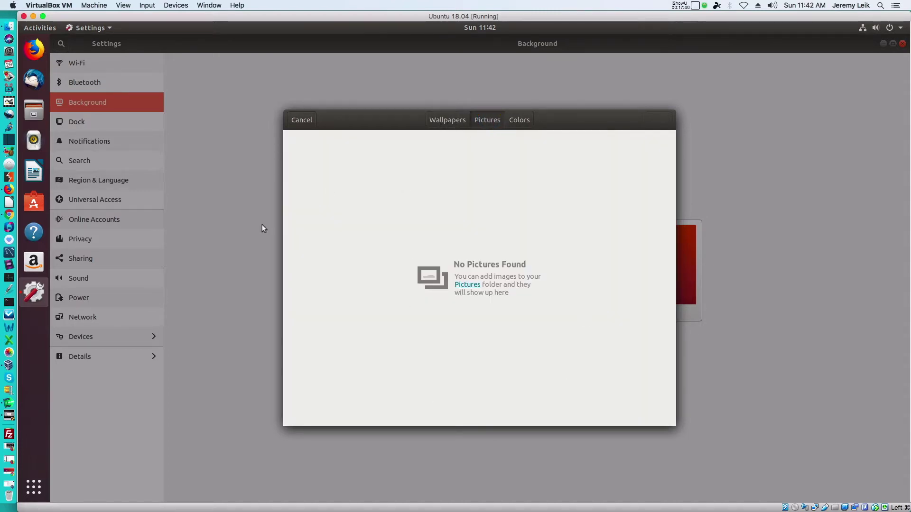
pyautogui.click(439, 120)
pyautogui.scroll(-2, 377, 326)
pyautogui.scroll(-5, 379, 331)
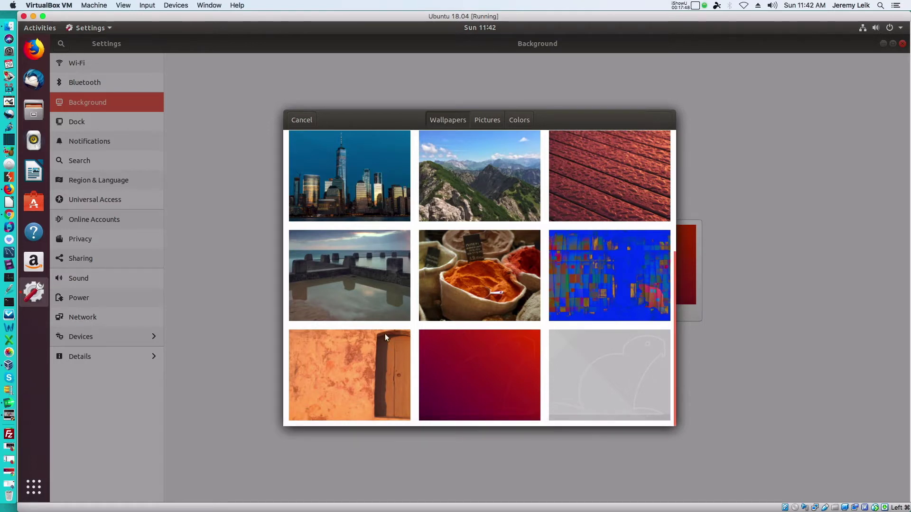
pyautogui.scroll(6, 385, 334)
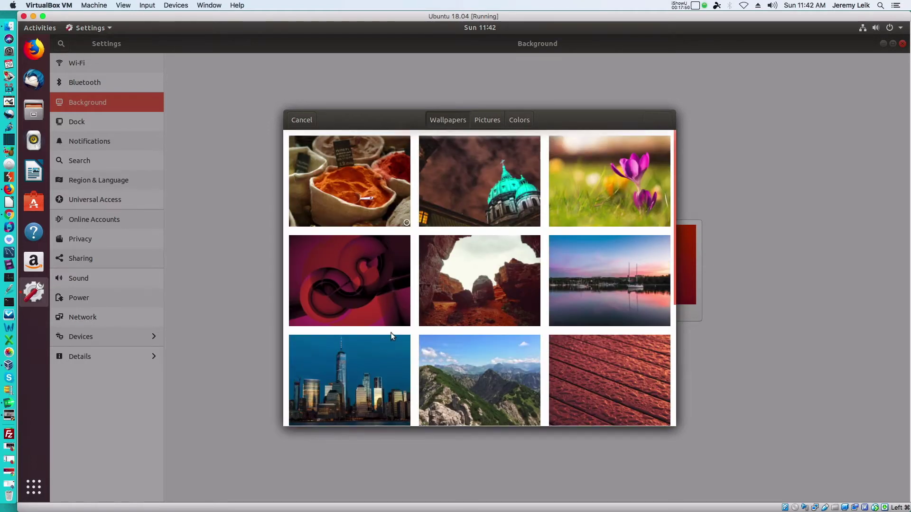
pyautogui.click(468, 163)
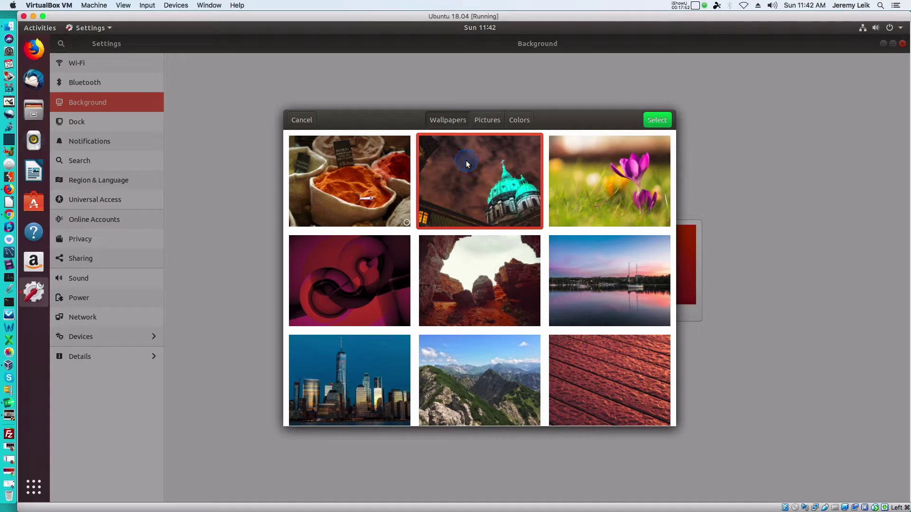
pyautogui.doubleClick(467, 189)
# Set the lock screen picture to the wallpaper of sailboats on calm water at sunset.
pyautogui.click(611, 256)
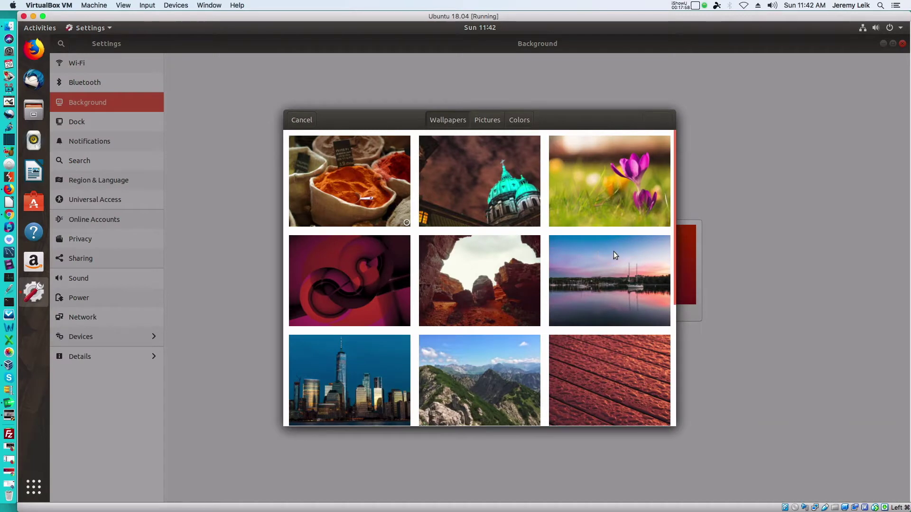
pyautogui.click(599, 293)
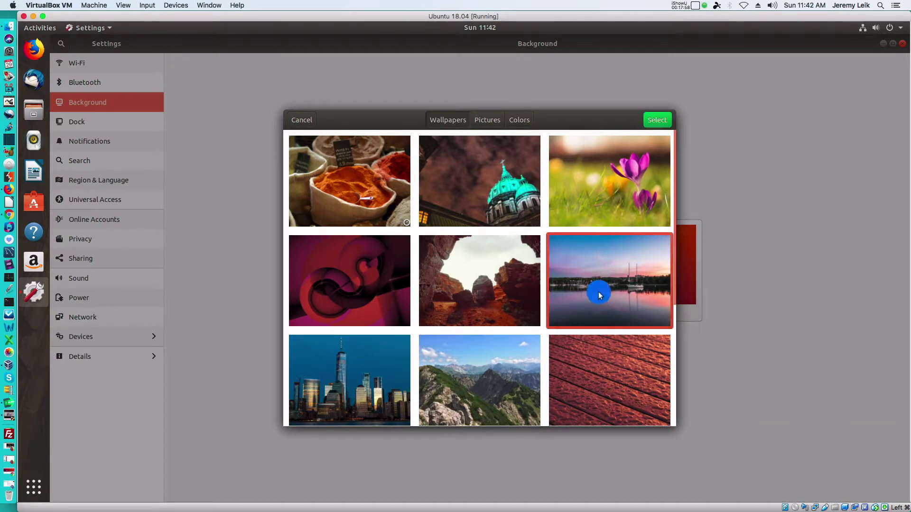
pyautogui.click(657, 121)
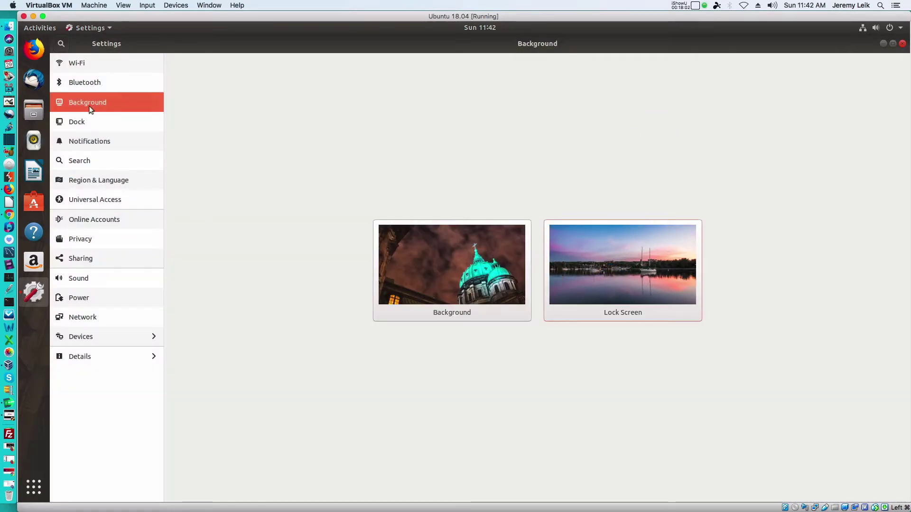
# Reduce the Dock's icon size to 30.
pyautogui.click(72, 123)
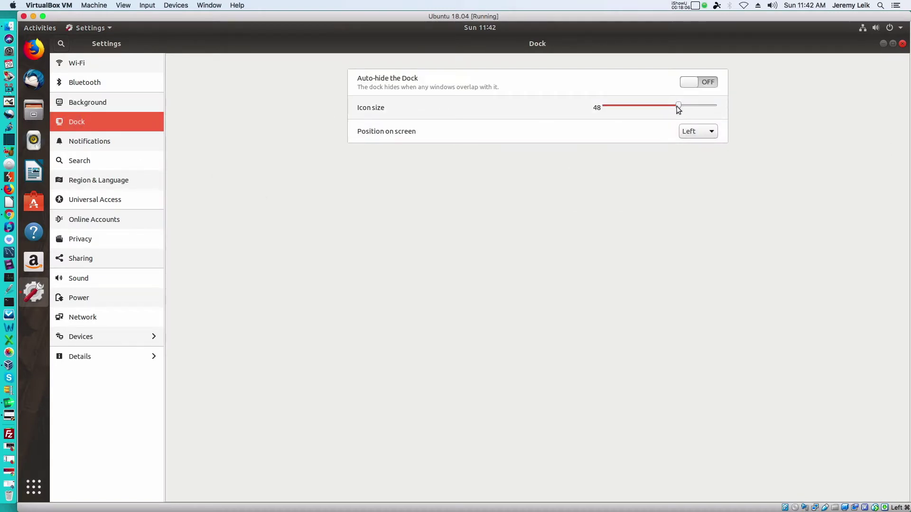
pyautogui.moveTo(678, 109); pyautogui.dragTo(639, 109)
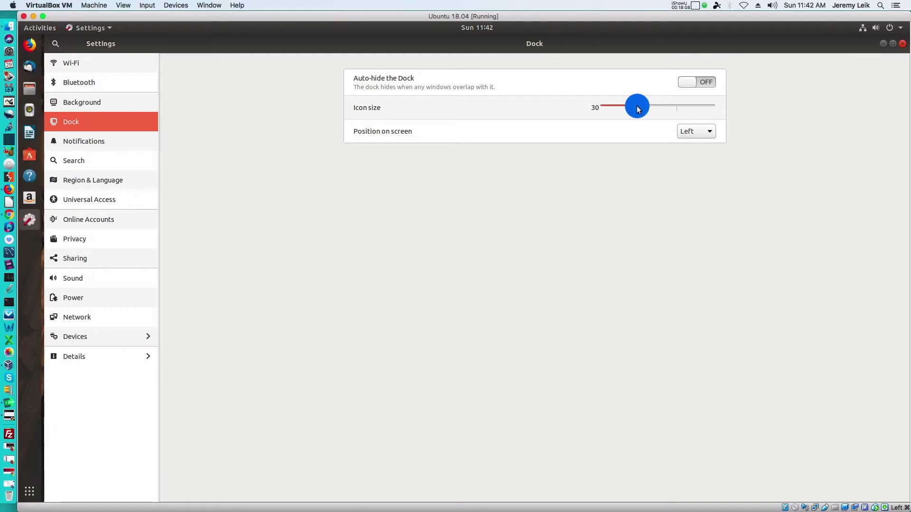
# Try Dock icon sizes of 24 and 18, and restore the icon size to 30.
pyautogui.moveTo(629, 110); pyautogui.dragTo(619, 110)
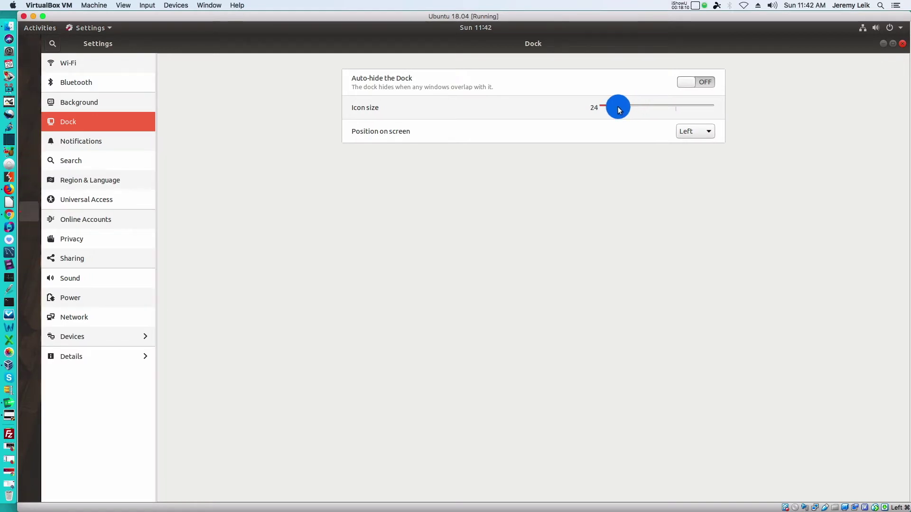
pyautogui.moveTo(619, 109); pyautogui.dragTo(609, 111)
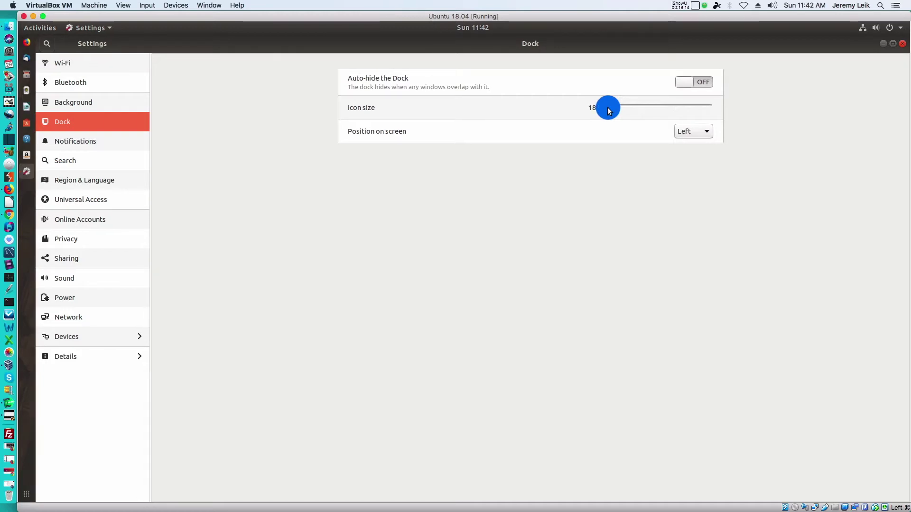
pyautogui.moveTo(610, 111); pyautogui.dragTo(636, 109)
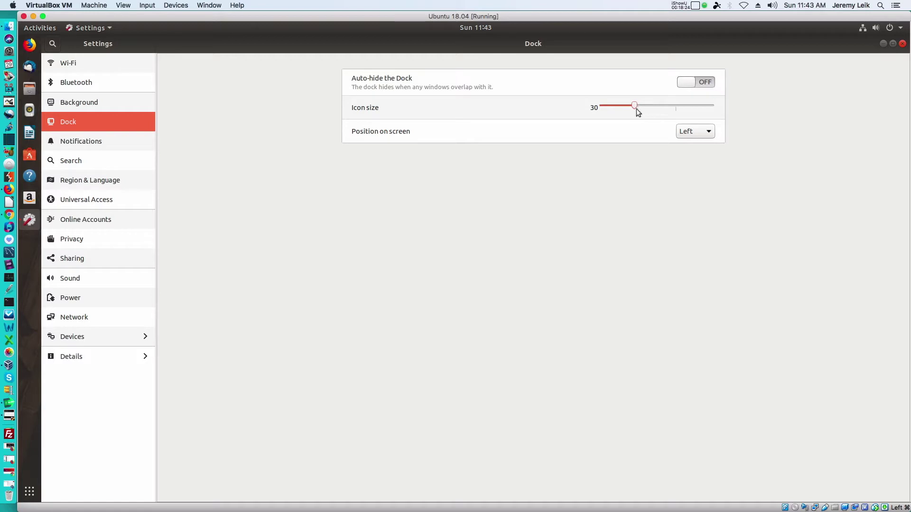
# Try the Dock at the Bottom and Right screen positions, and return it to Left.
pyautogui.click(713, 131)
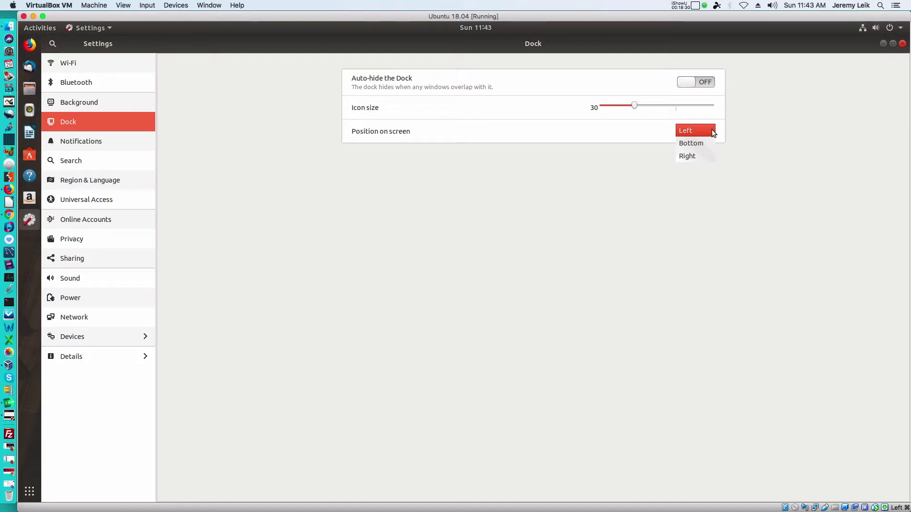
pyautogui.click(705, 143)
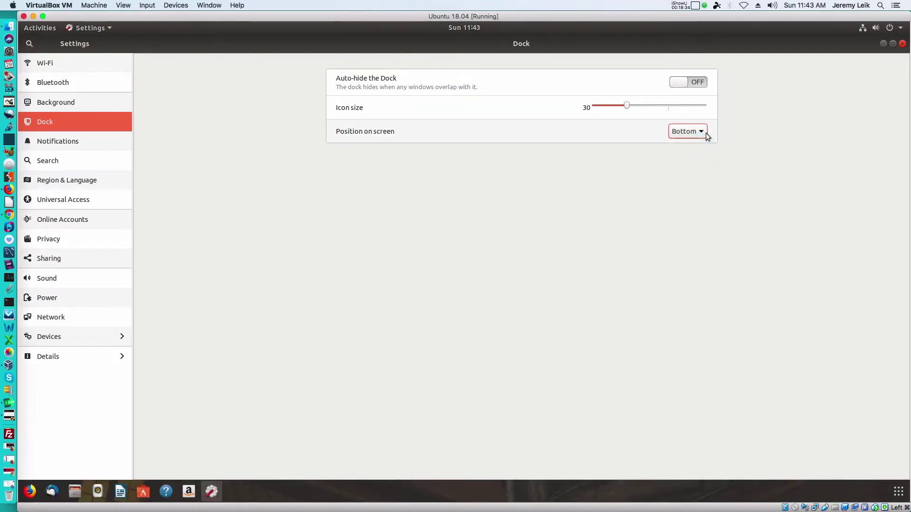
pyautogui.click(707, 133)
pyautogui.click(702, 142)
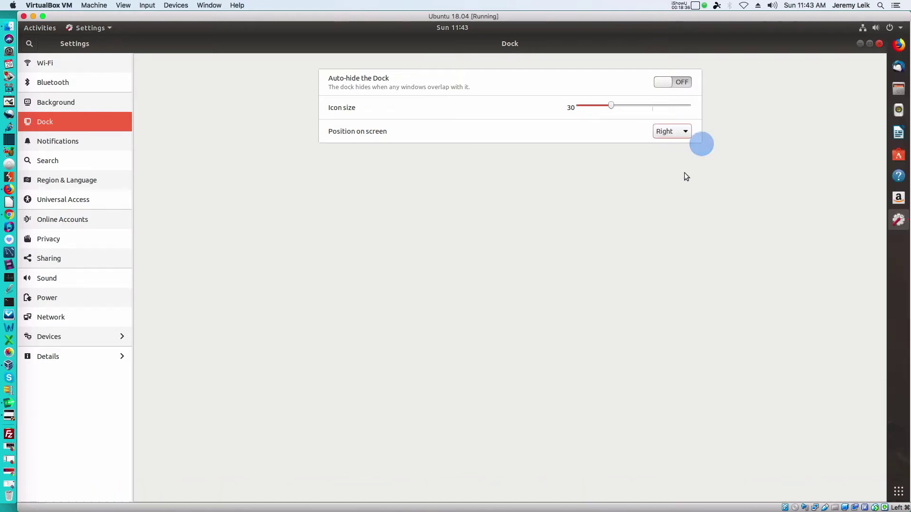
pyautogui.click(684, 131)
pyautogui.click(674, 111)
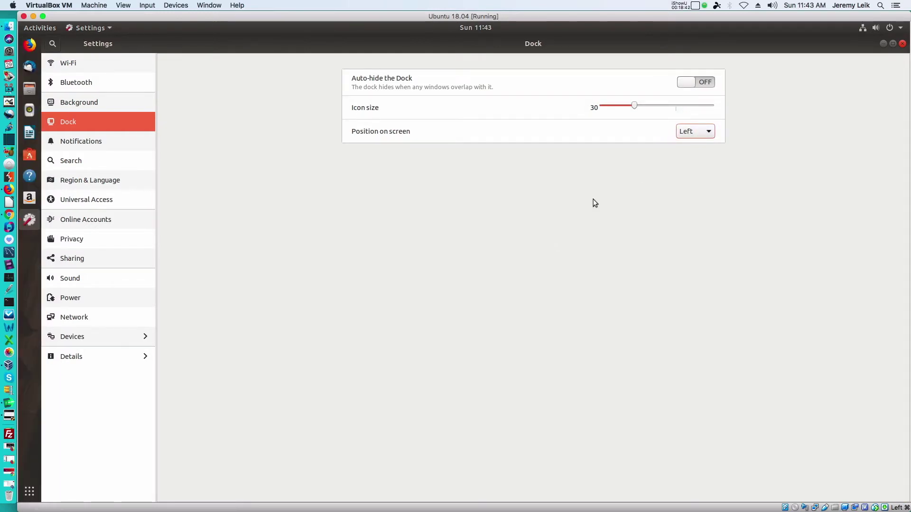
# Turn off Notification Popups in the Notifications settings.
pyautogui.click(81, 142)
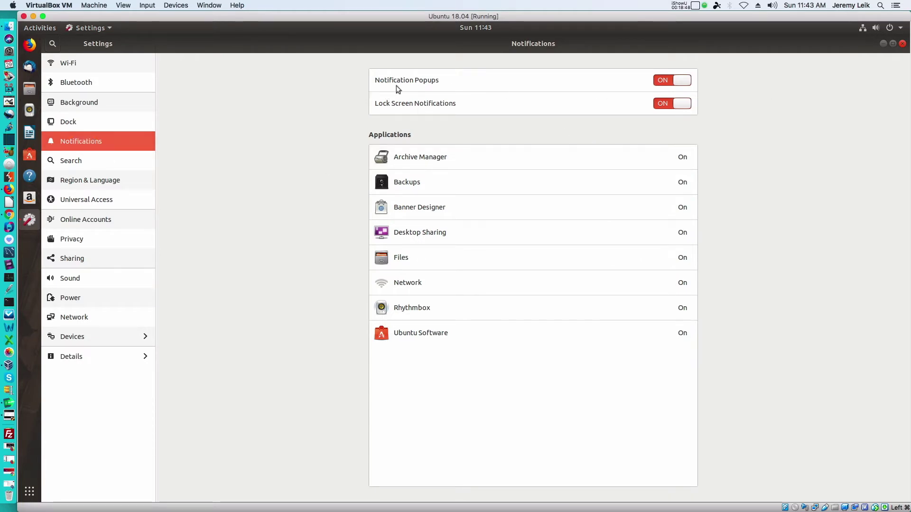
pyautogui.click(667, 82)
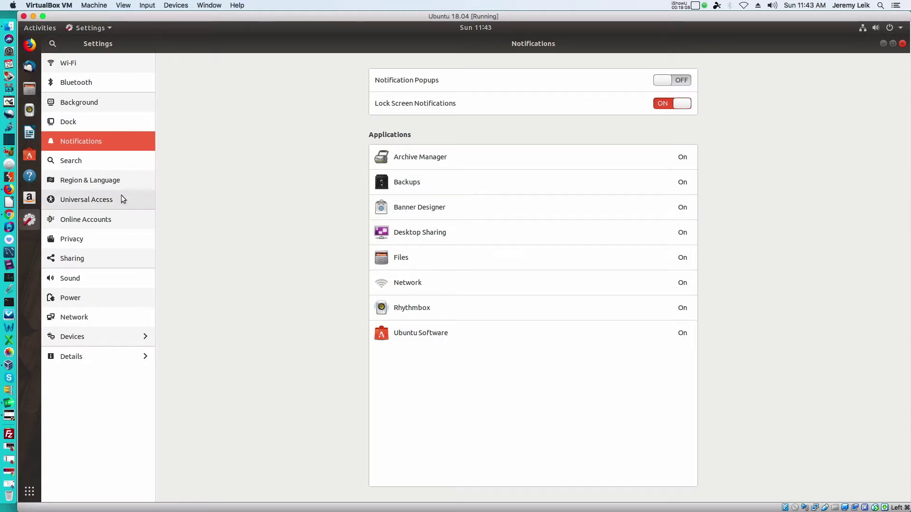
# Review the Search, Region & Language, Universal Access, Online Accounts and Privacy settings.
pyautogui.click(65, 161)
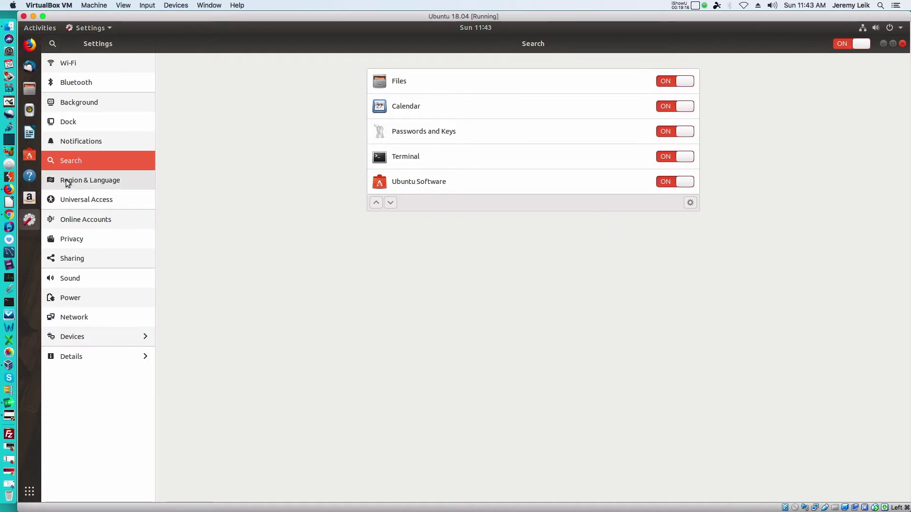
pyautogui.click(66, 182)
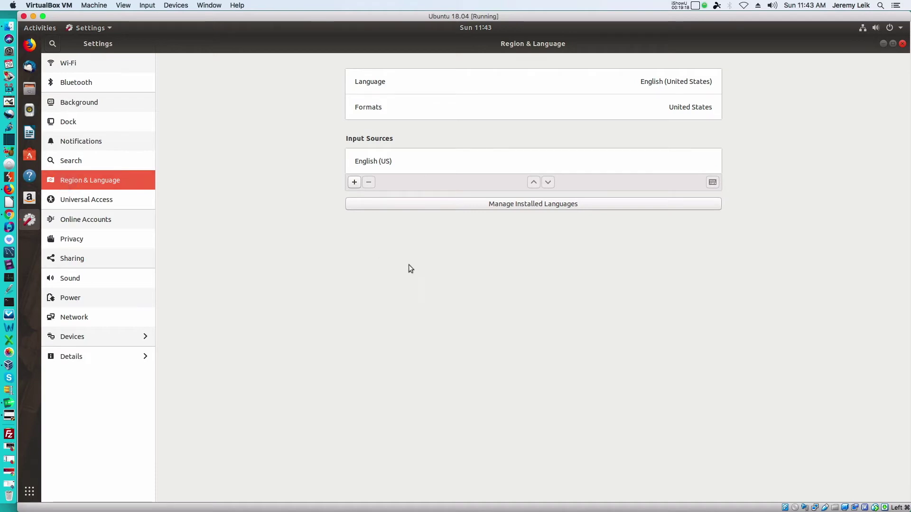
pyautogui.click(106, 202)
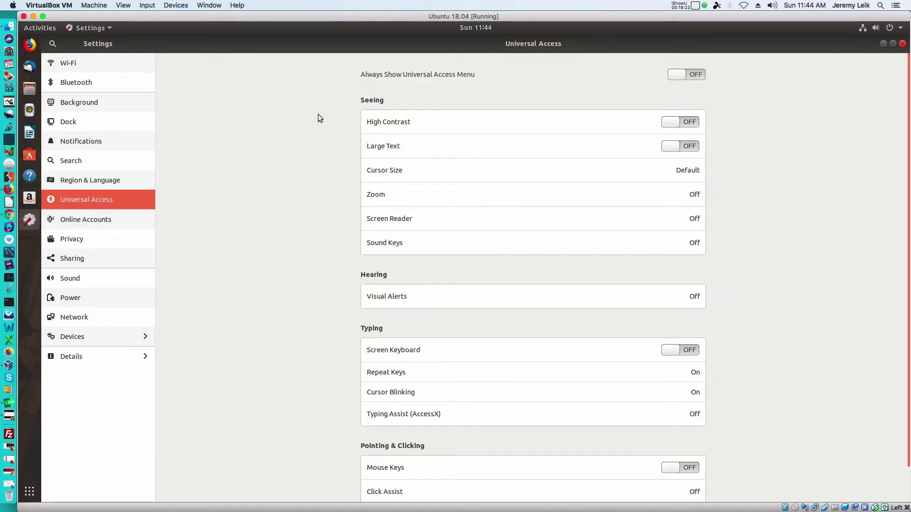
pyautogui.scroll(-2, 306, 422)
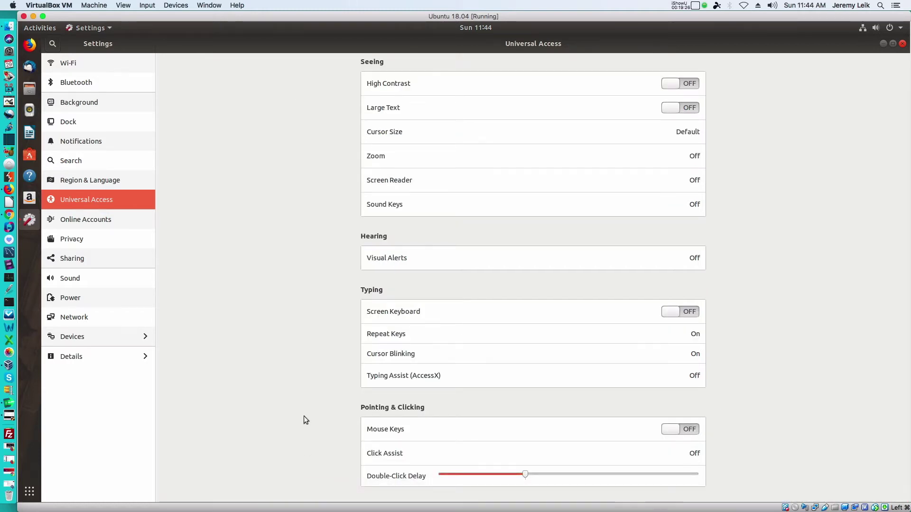
pyautogui.scroll(2, 306, 420)
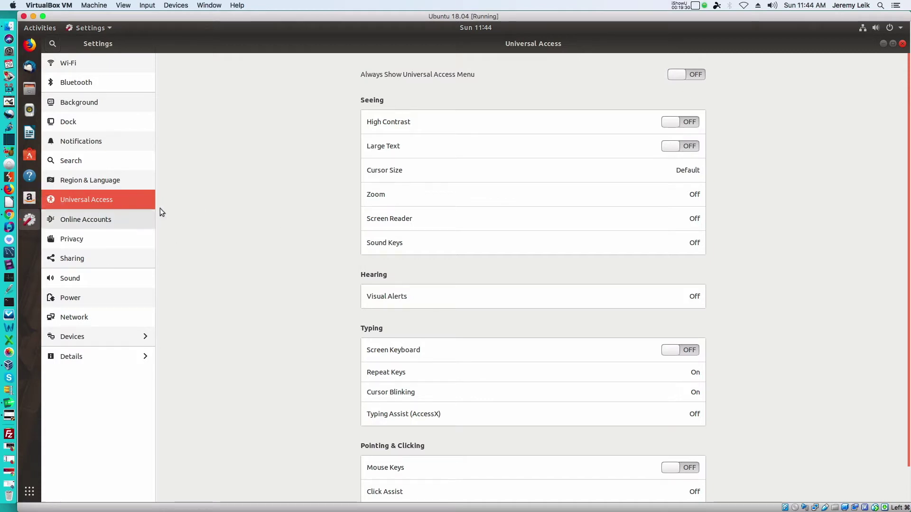
pyautogui.click(68, 223)
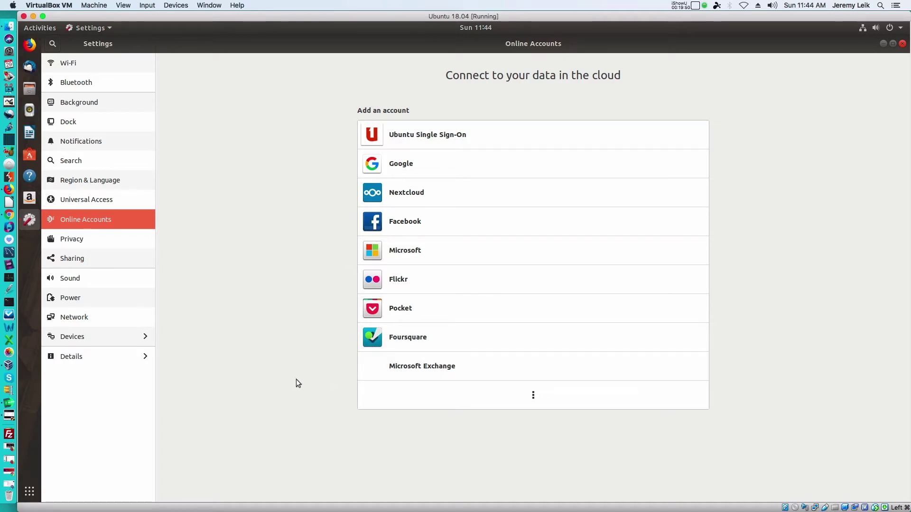
pyautogui.click(62, 239)
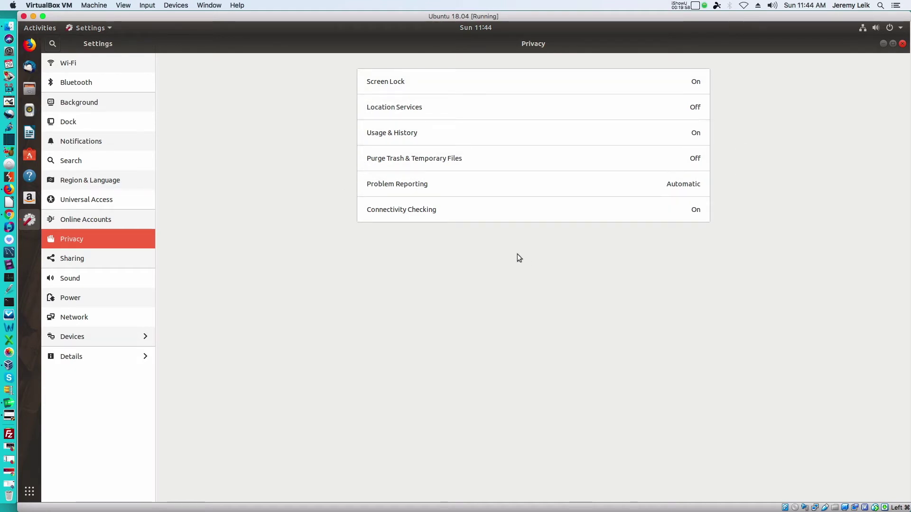
# Turn on Sharing for the computer and inspect the Screen Sharing access options, keeping the ask-for-access option selected.
pyautogui.click(62, 261)
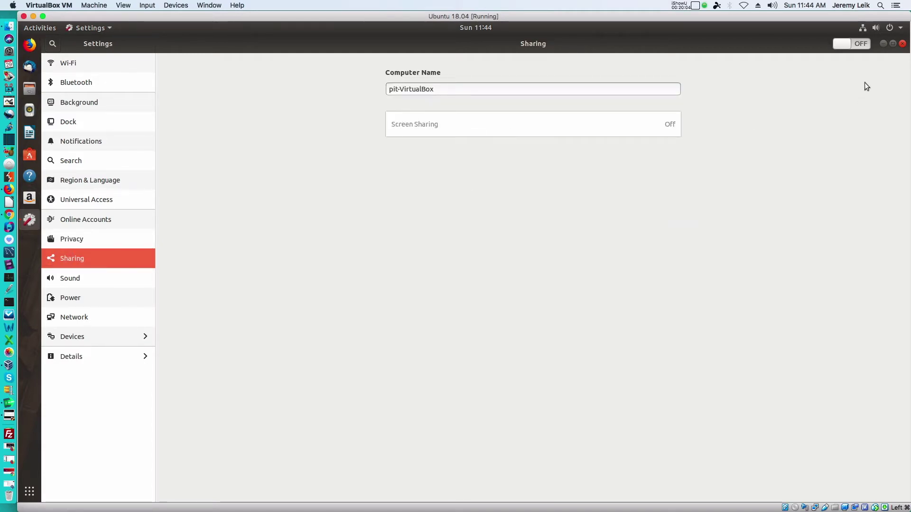
pyautogui.click(858, 48)
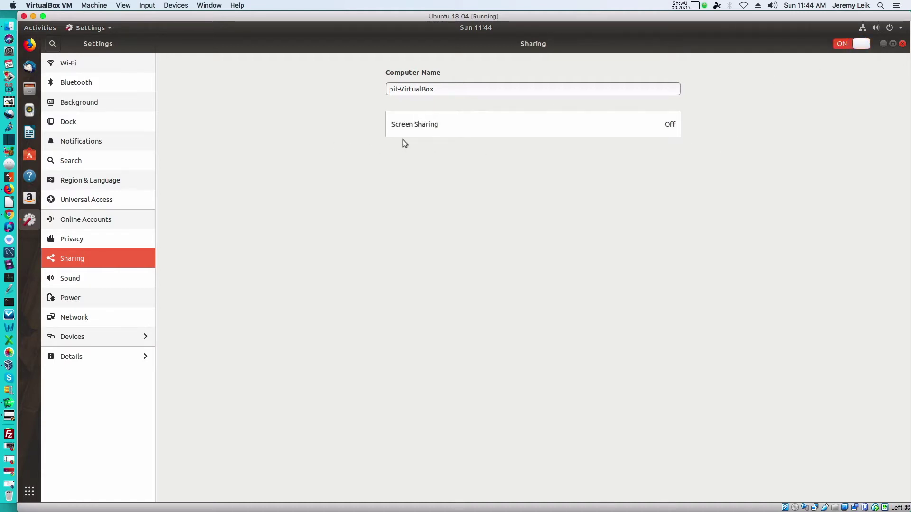
pyautogui.click(656, 121)
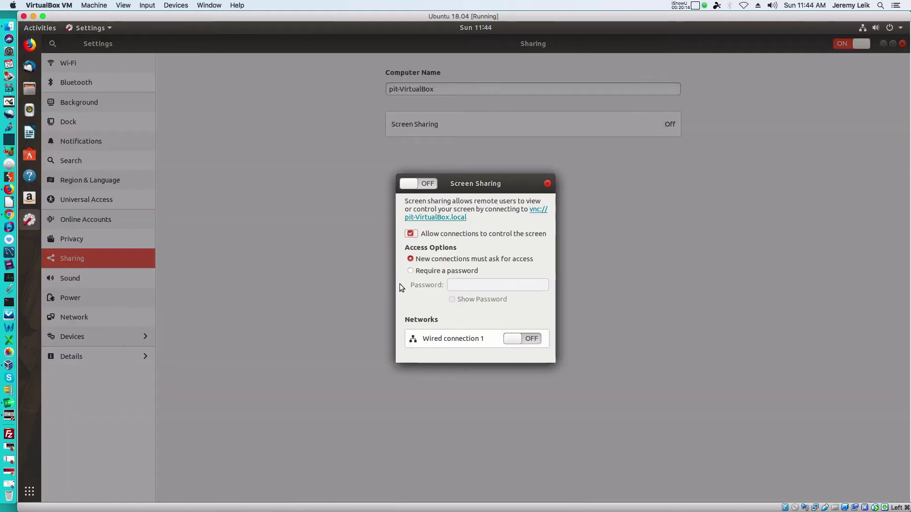
pyautogui.click(411, 271)
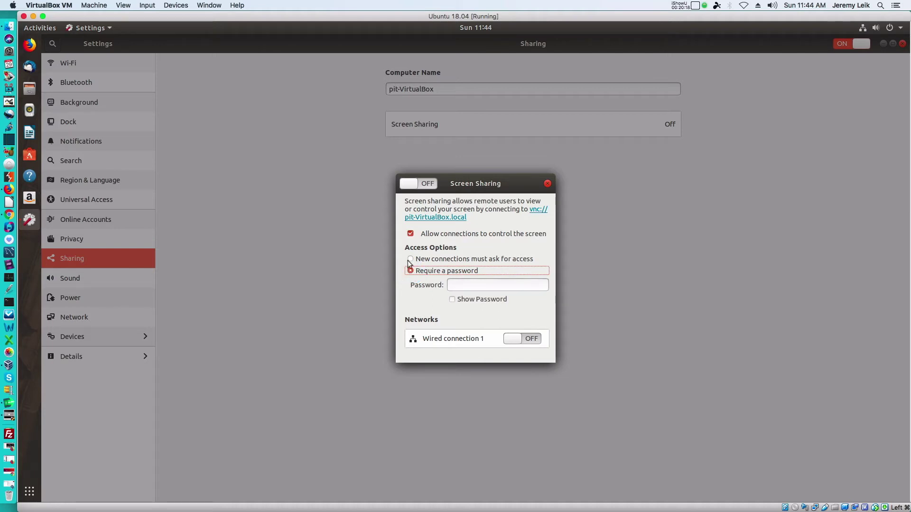
pyautogui.click(411, 259)
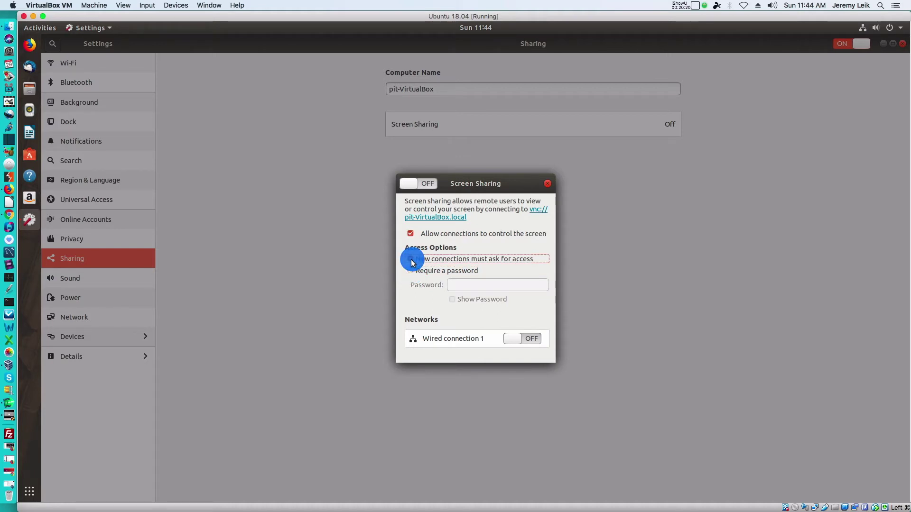
pyautogui.click(548, 183)
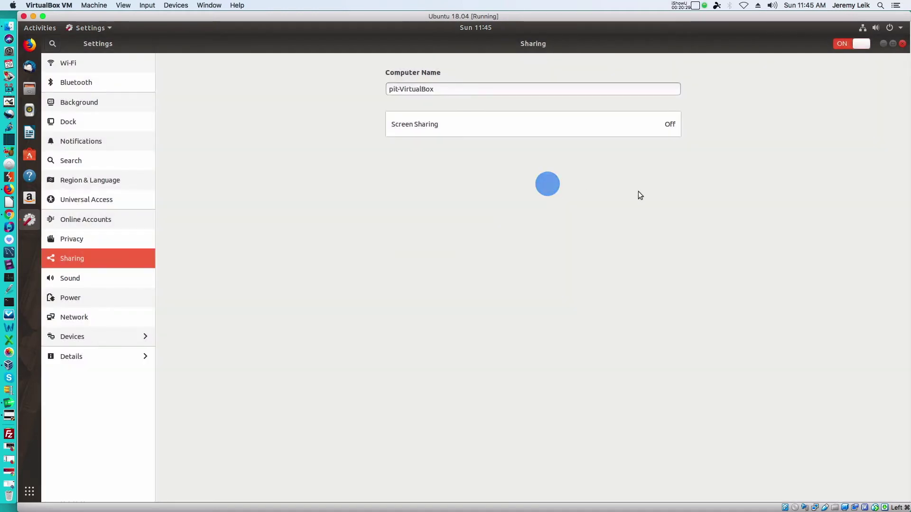
# Check the Sound settings and set the Blank screen power-saving delay to Never.
pyautogui.click(81, 283)
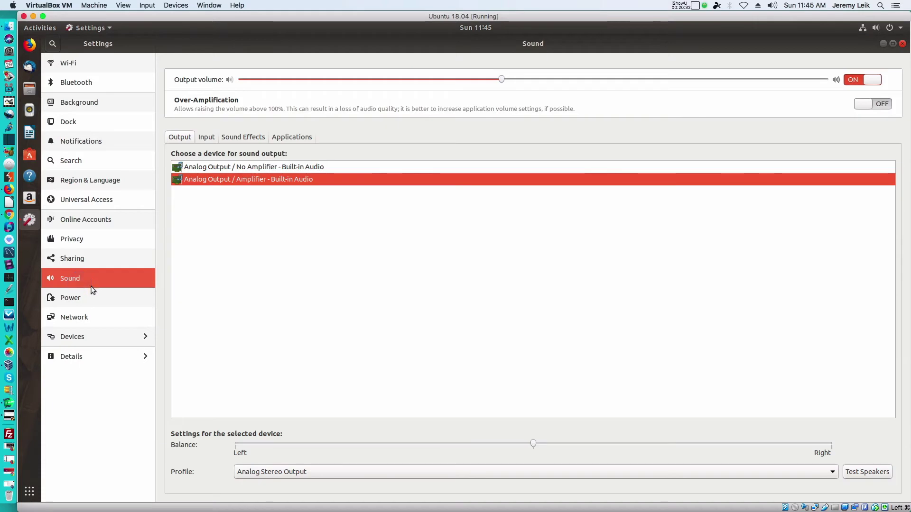
pyautogui.click(69, 301)
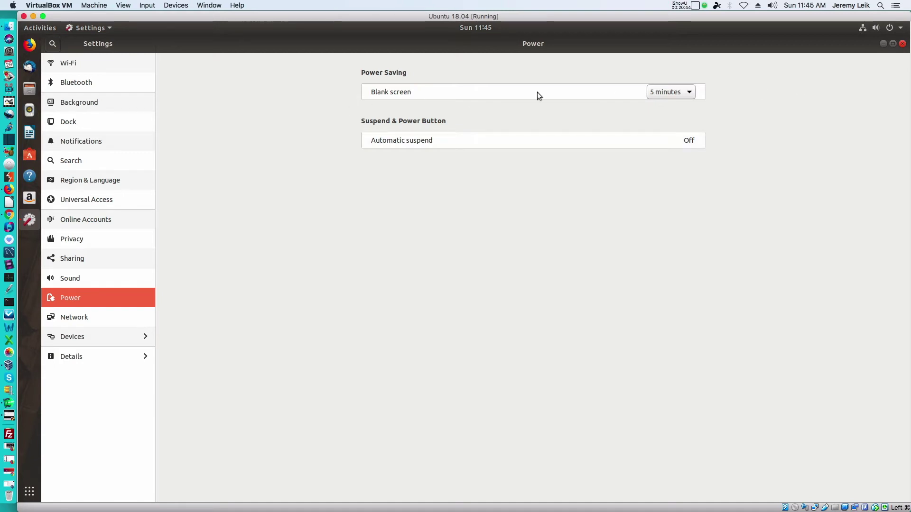
pyautogui.click(684, 92)
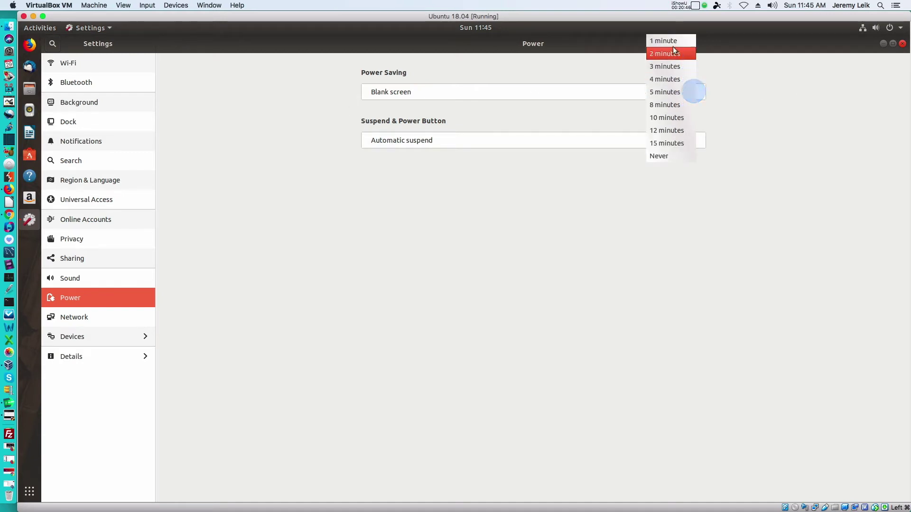
pyautogui.click(662, 157)
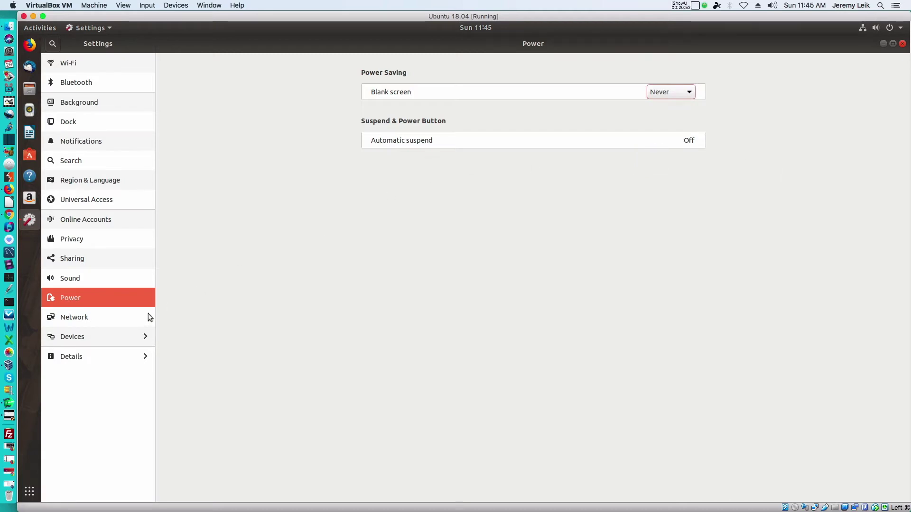
# Check the Network settings and turn on Night Light in the Displays settings with the Sunset to Sunrise schedule.
pyautogui.click(61, 322)
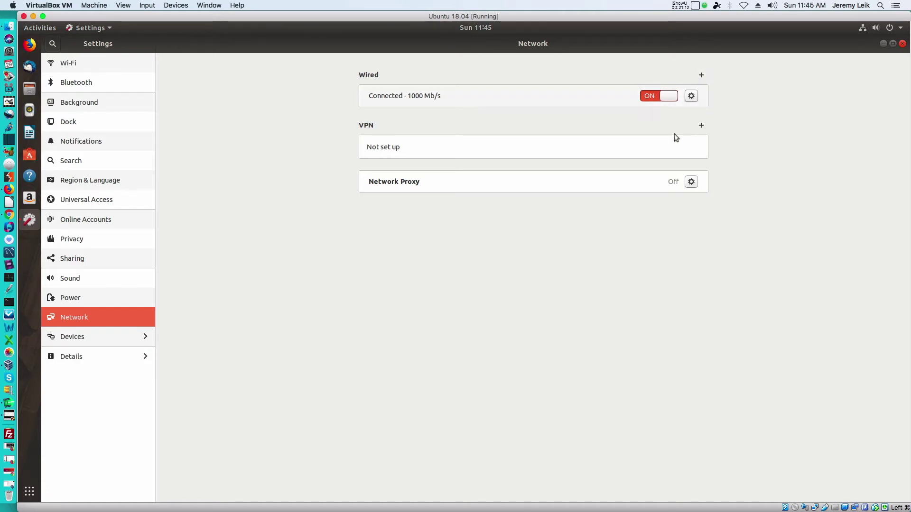
pyautogui.click(87, 340)
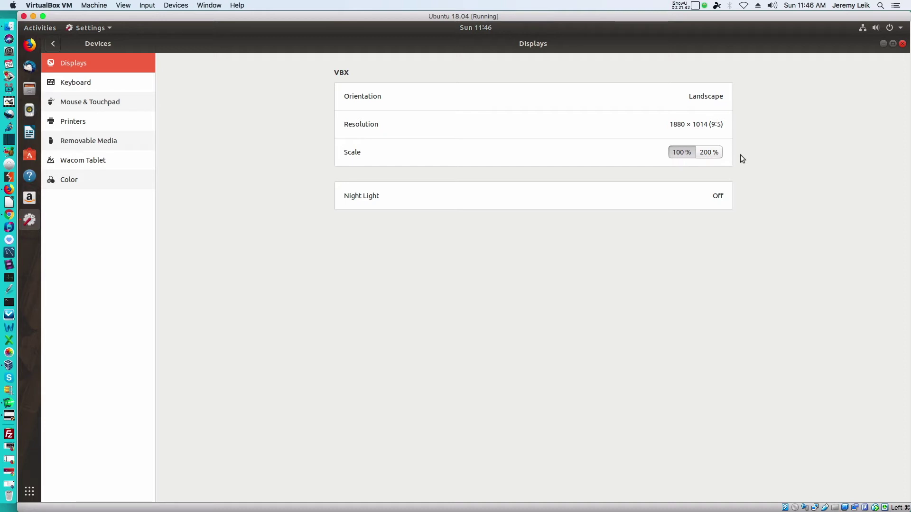
pyautogui.click(368, 200)
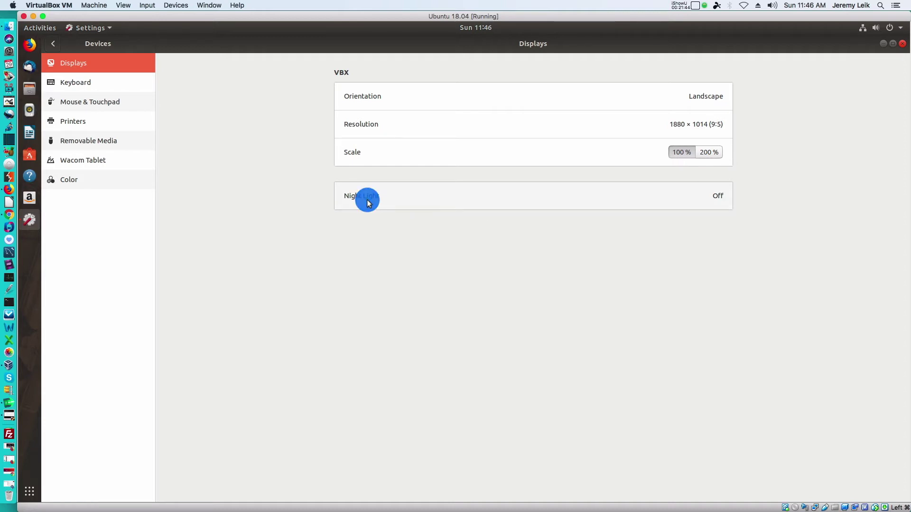
pyautogui.click(490, 232)
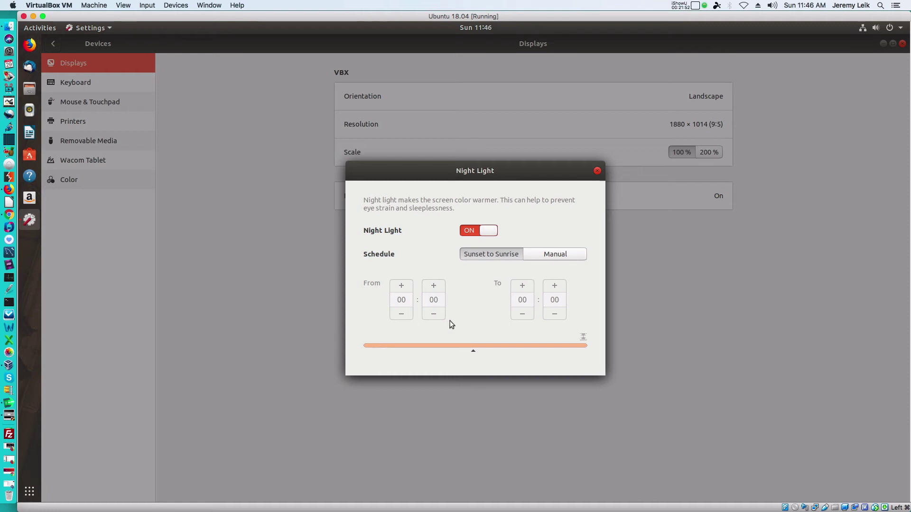
pyautogui.click(597, 170)
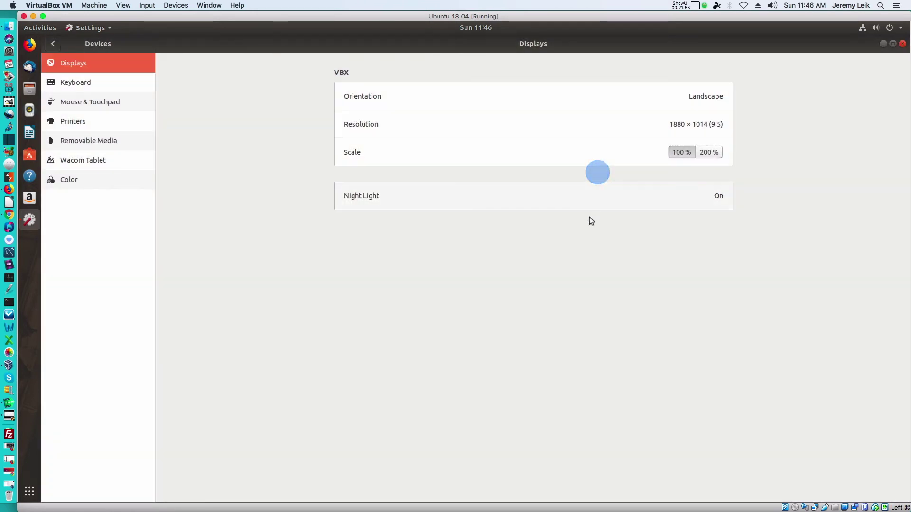
# Examine the full list of keyboard shortcuts and the Mouse & Touchpad settings.
pyautogui.click(79, 86)
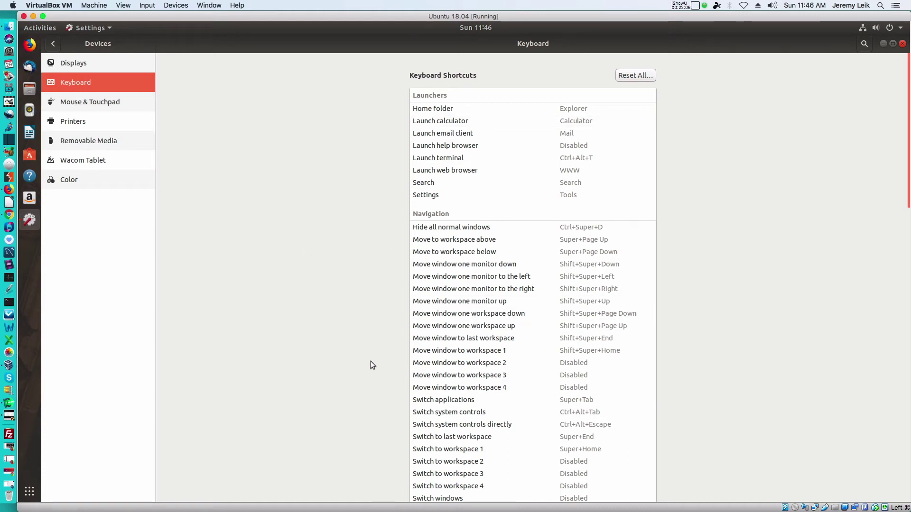
pyautogui.scroll(-10, 371, 361)
pyautogui.scroll(-13, 368, 357)
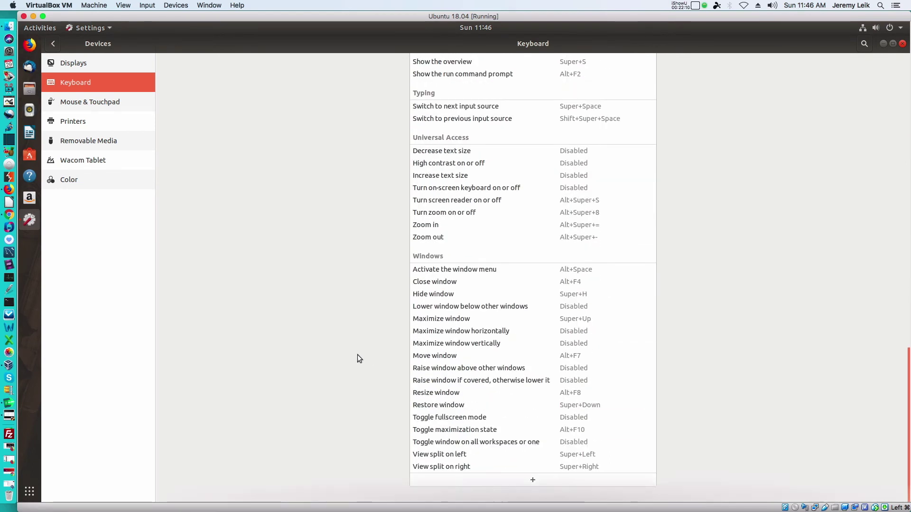
pyautogui.click(357, 358)
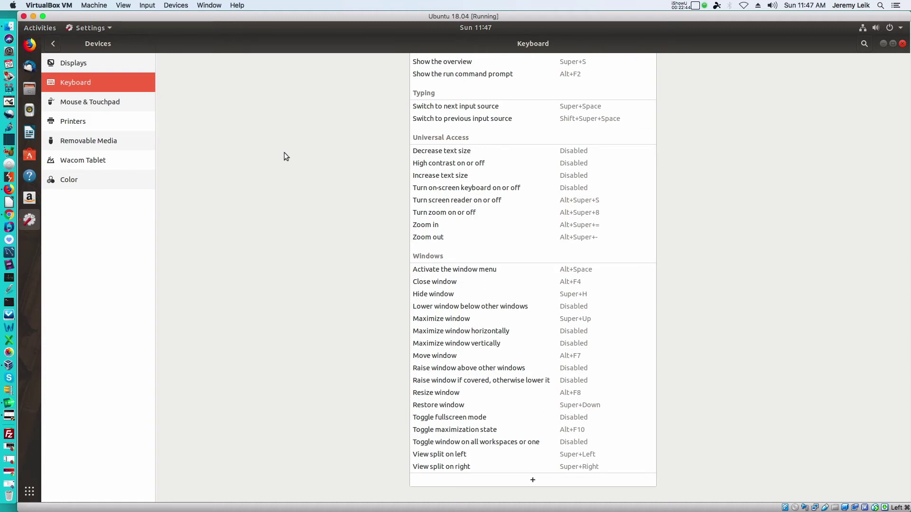
pyautogui.click(62, 105)
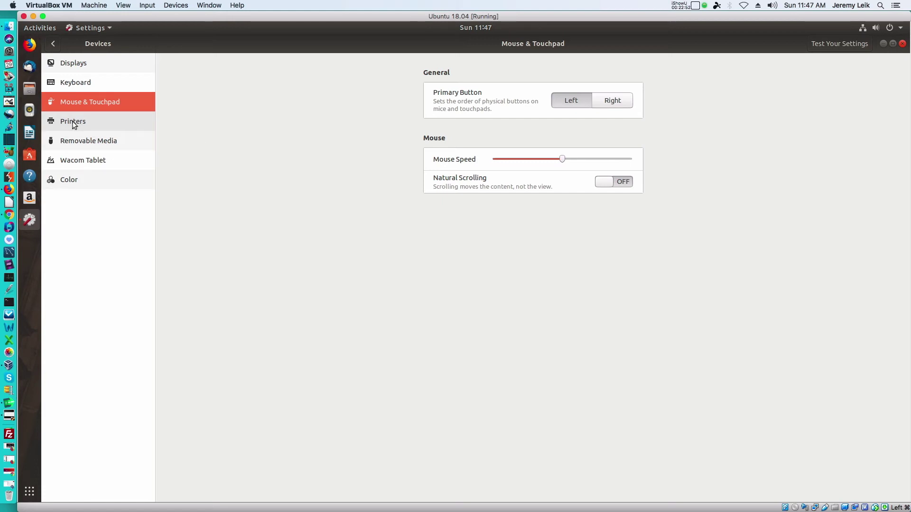
# Add the CUPS-BRF-Printer in the Printers settings.
pyautogui.click(72, 122)
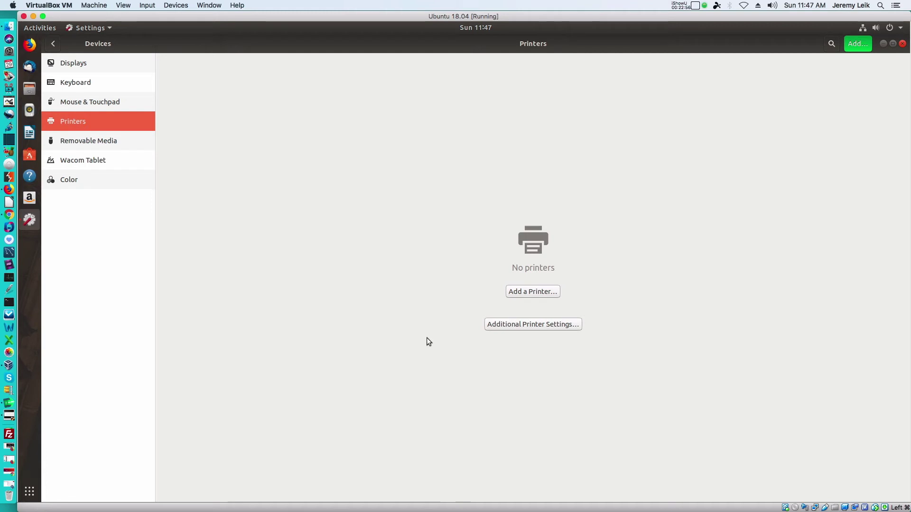
pyautogui.click(529, 292)
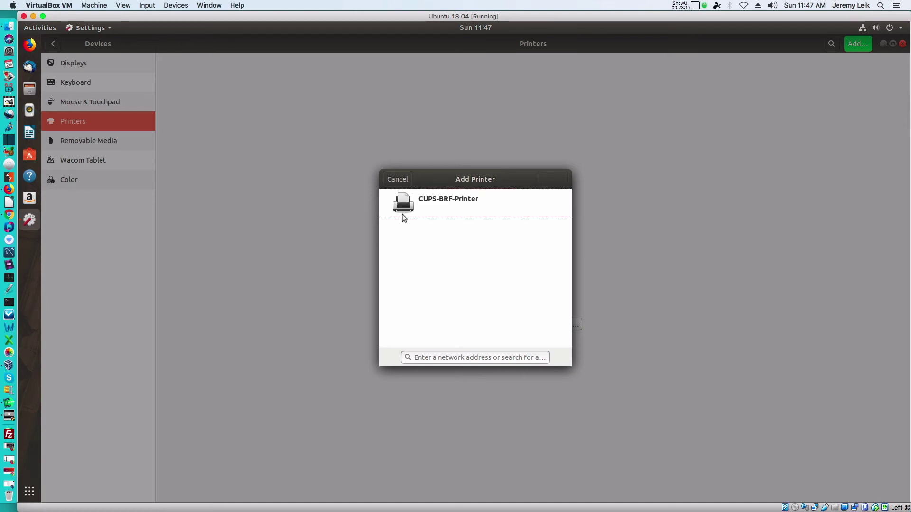
pyautogui.click(404, 202)
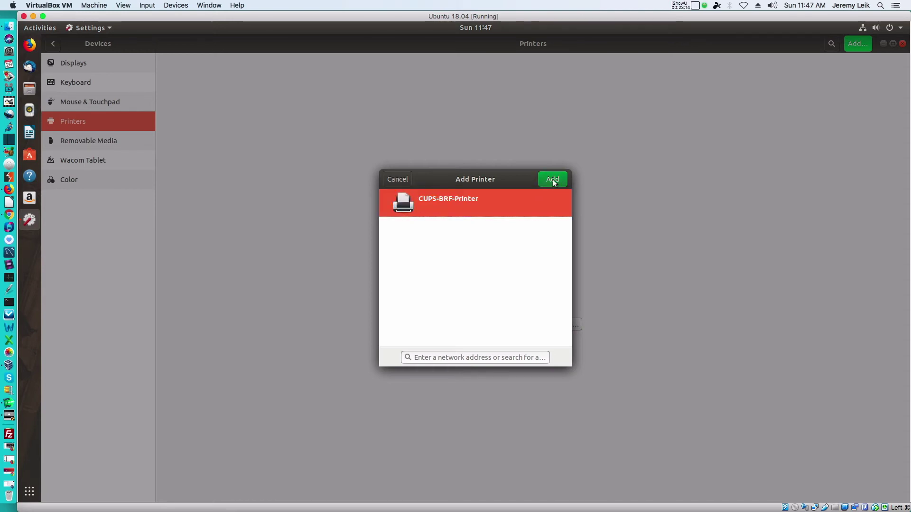
pyautogui.click(551, 181)
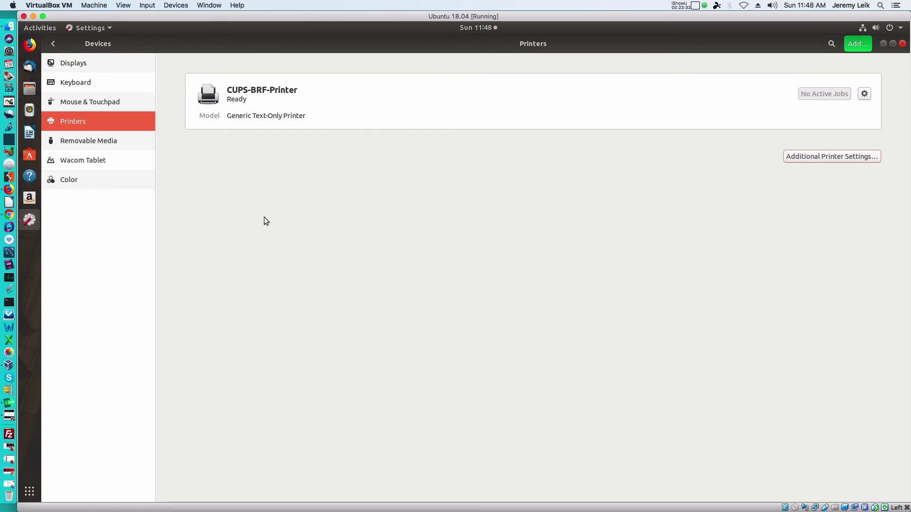
# Set the Removable Media handling for Software to Ask what to do.
pyautogui.click(110, 143)
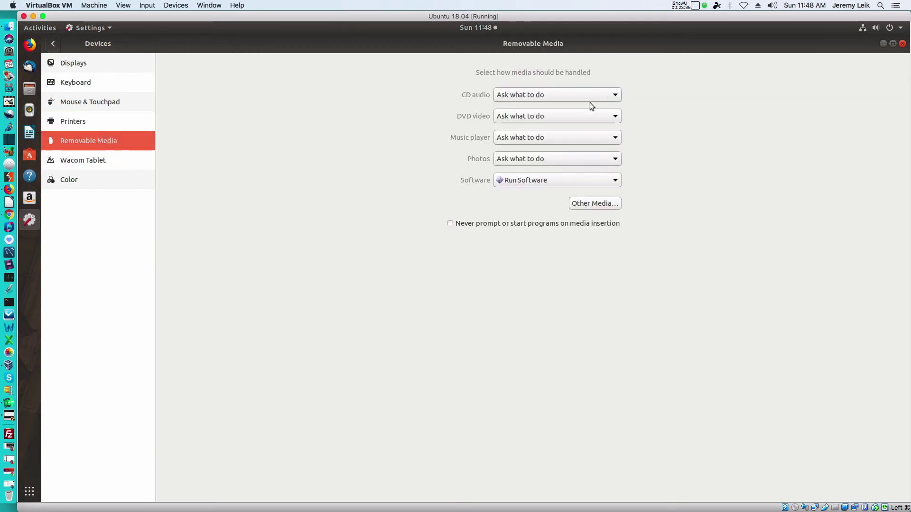
pyautogui.click(589, 180)
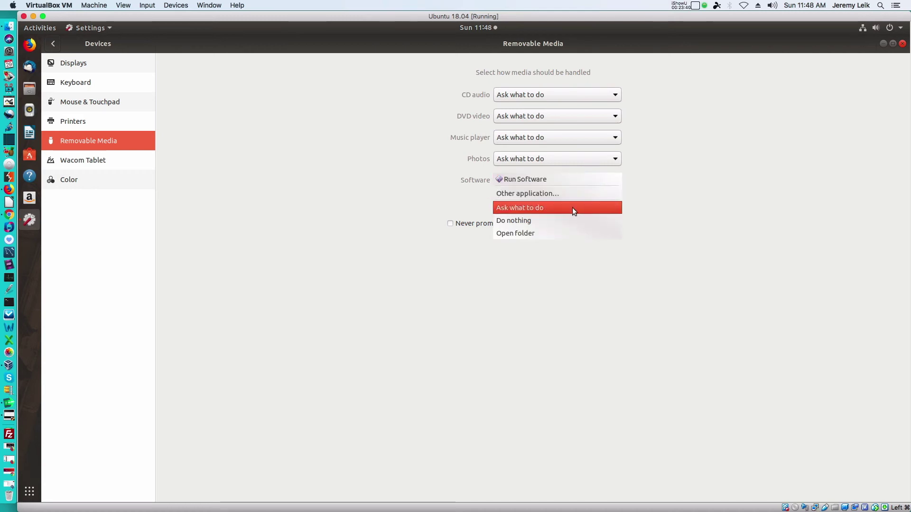
pyautogui.click(572, 207)
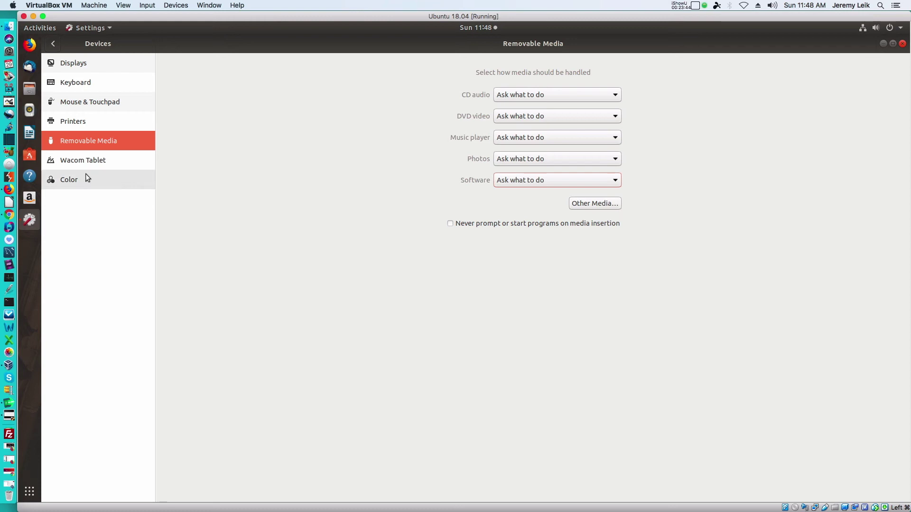
# Check the Wacom Tablet settings and inspect the VBOX monitor's automatic profile in the Color settings.
pyautogui.click(78, 161)
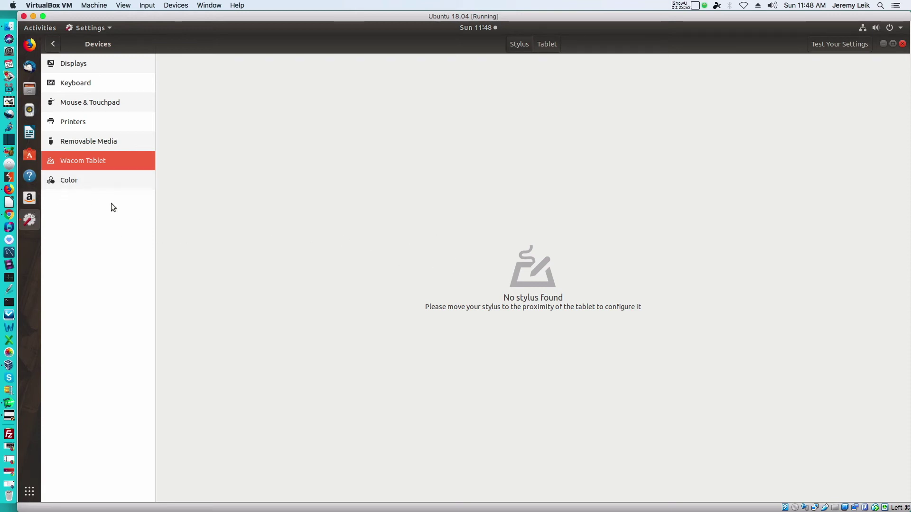
pyautogui.click(71, 182)
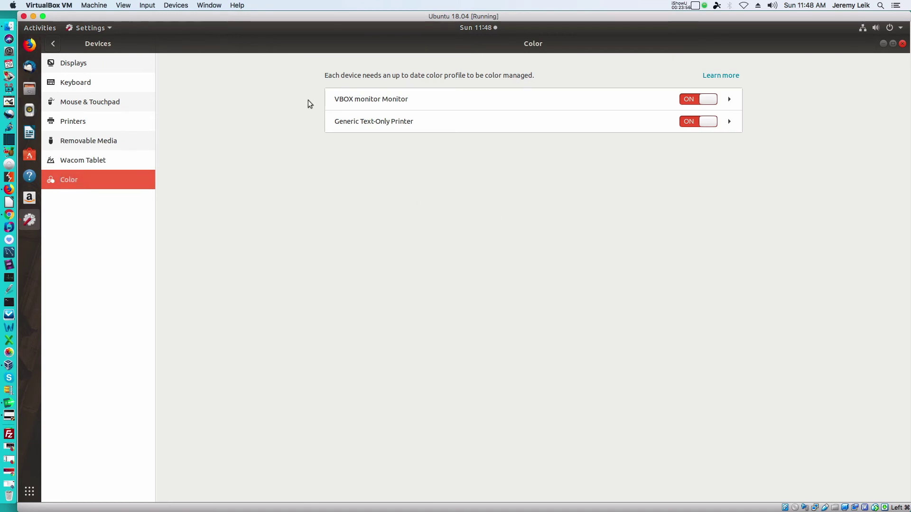
pyautogui.click(729, 99)
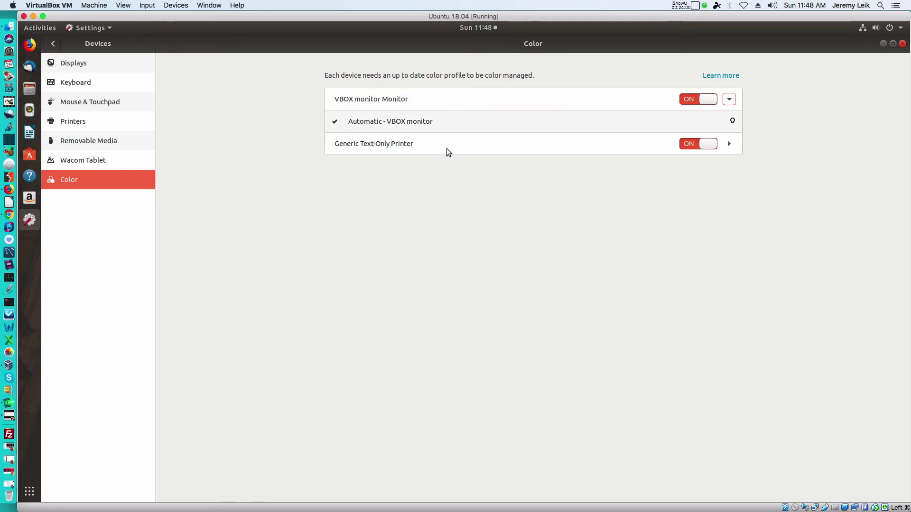
pyautogui.click(733, 123)
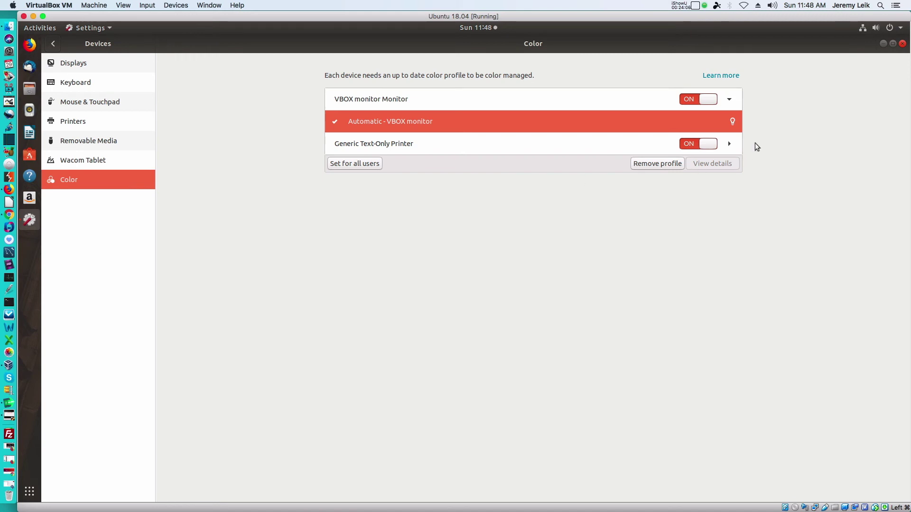
pyautogui.click(729, 101)
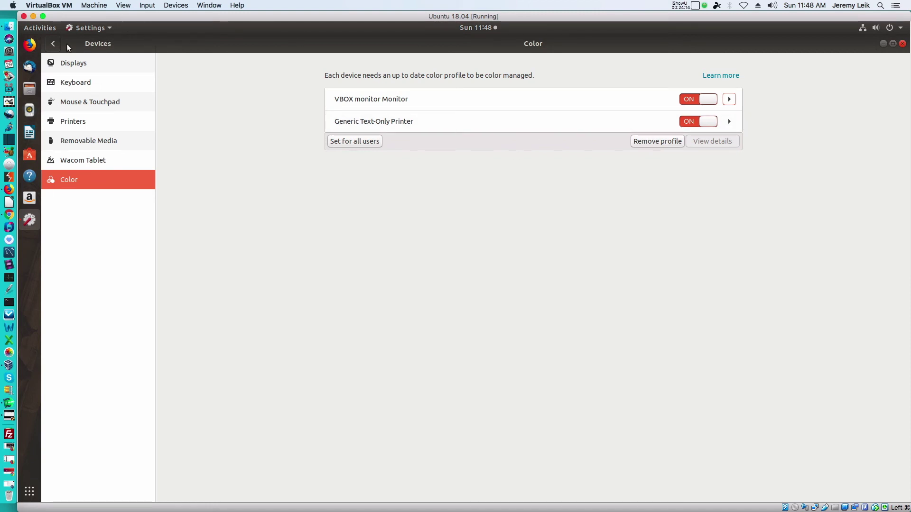
# Review the system's About details, highlighting the Virtualization entry.
pyautogui.click(54, 43)
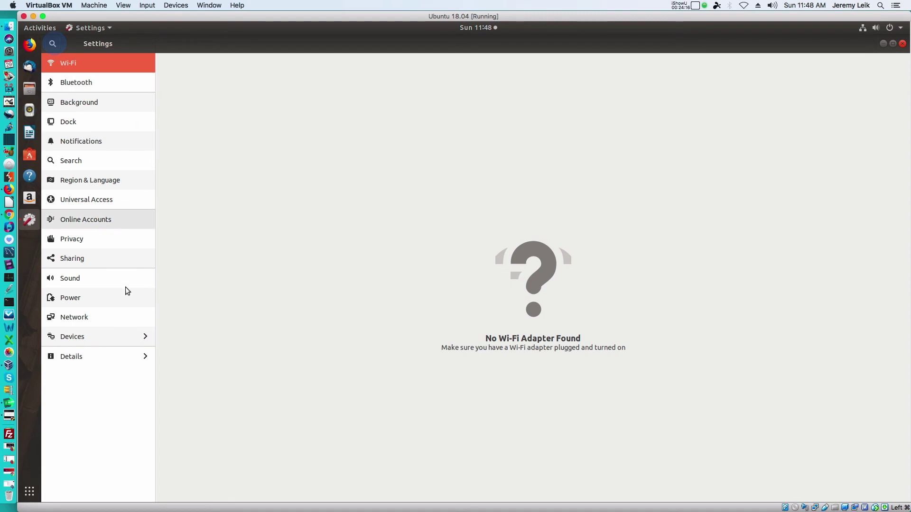
pyautogui.click(68, 358)
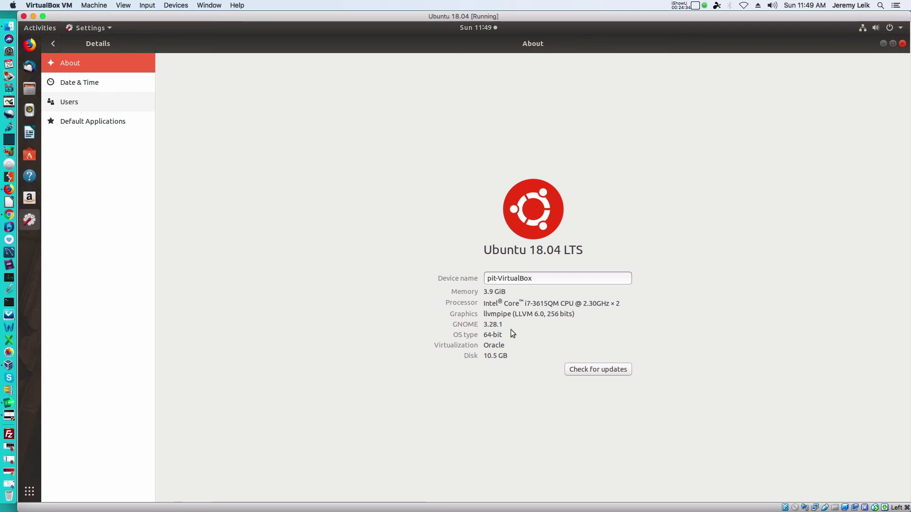
pyautogui.click(475, 343)
pyautogui.click(464, 345)
pyautogui.moveTo(463, 345); pyautogui.dragTo(420, 345)
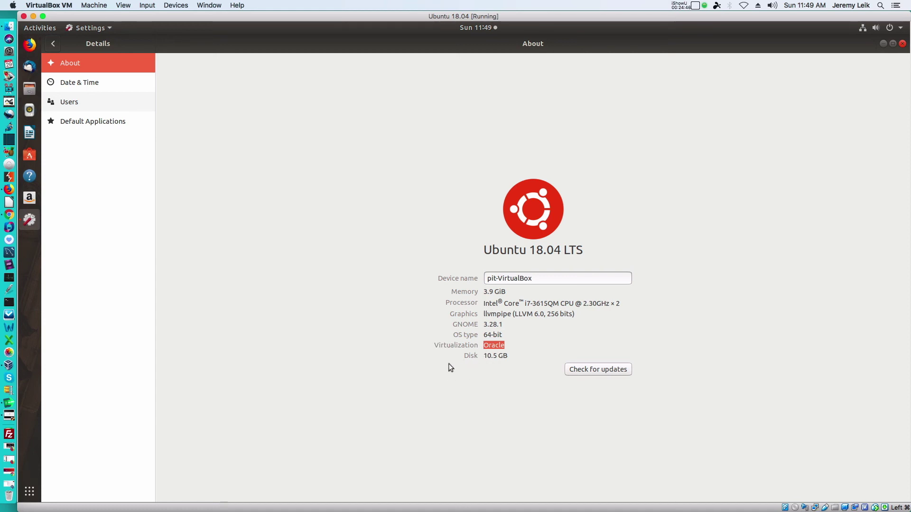
# Review the Date & Time, Users and Default Applications settings, returning to the main settings list.
pyautogui.click(68, 86)
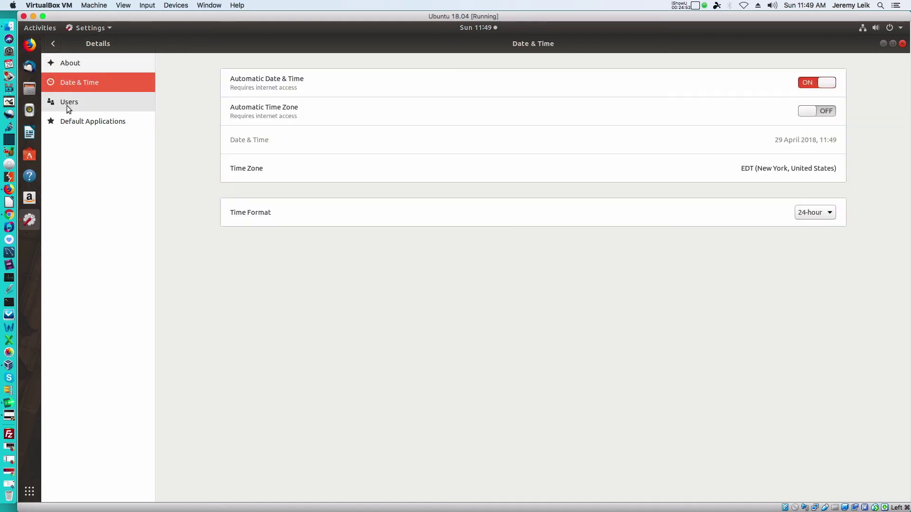
pyautogui.click(65, 106)
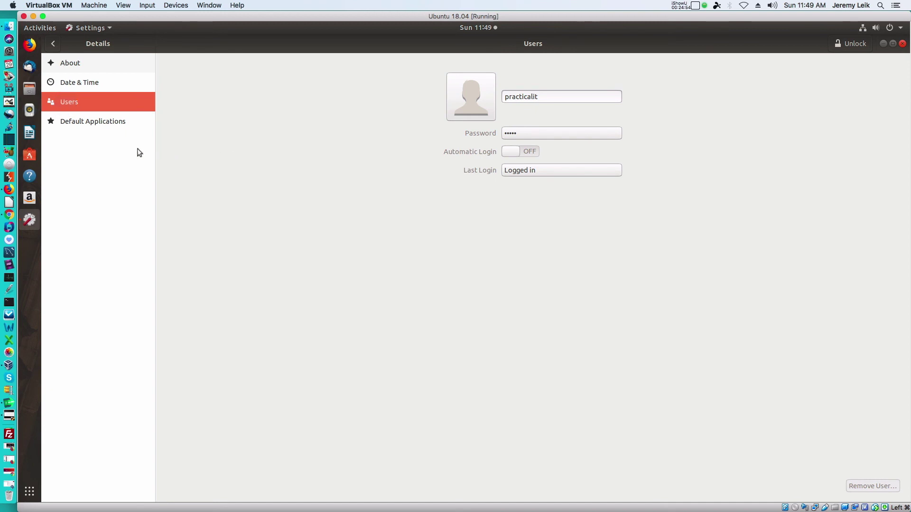
pyautogui.click(75, 124)
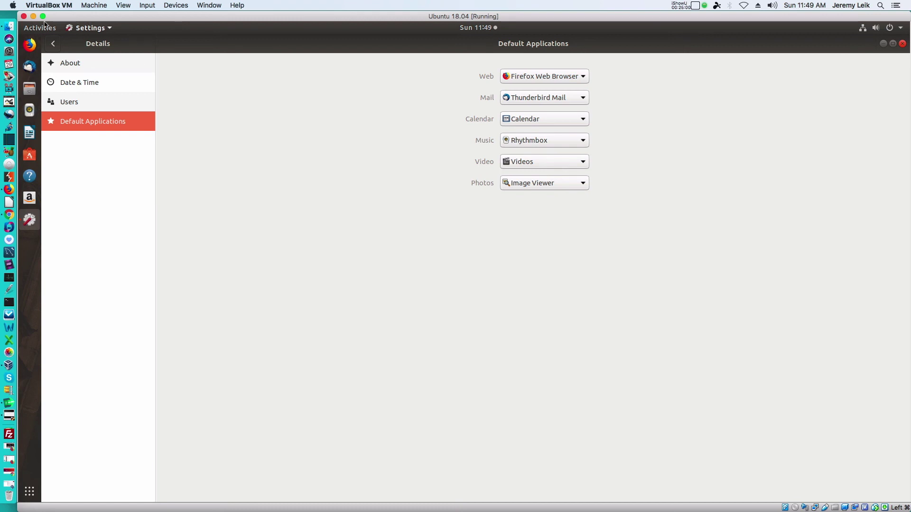
pyautogui.click(53, 46)
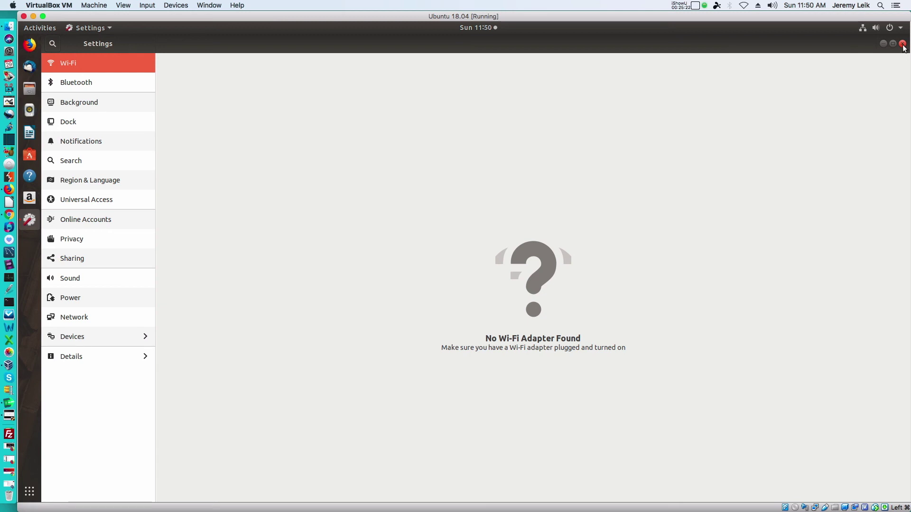
pyautogui.click(14, 5)
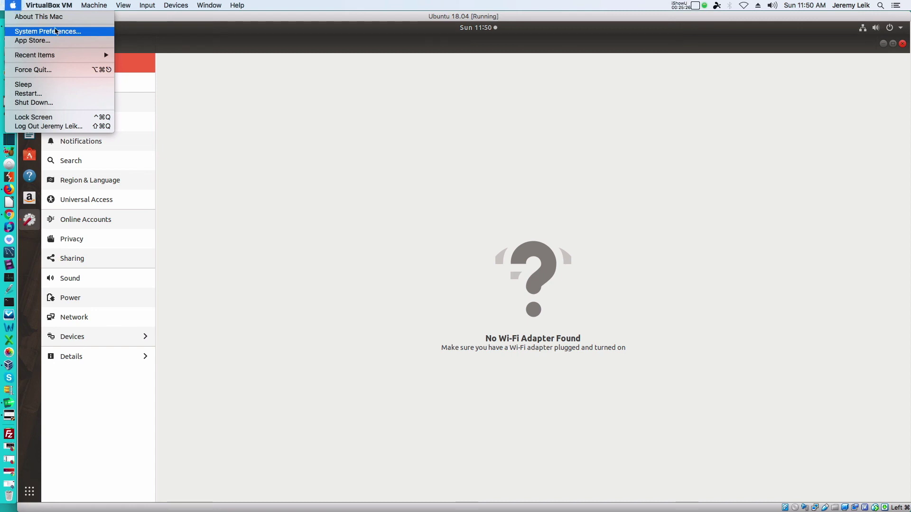
pyautogui.click(434, 108)
pyautogui.click(436, 108)
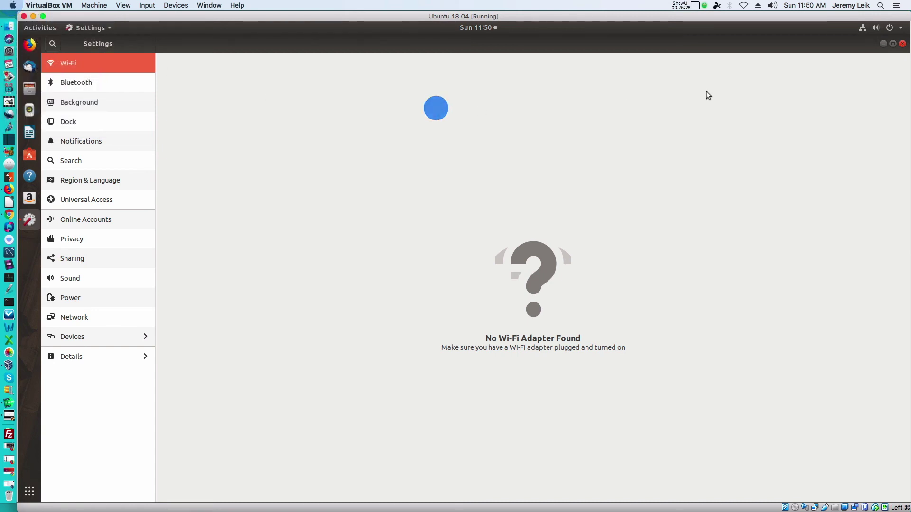
# Close the Settings window to return to the Ubuntu desktop.
pyautogui.click(903, 44)
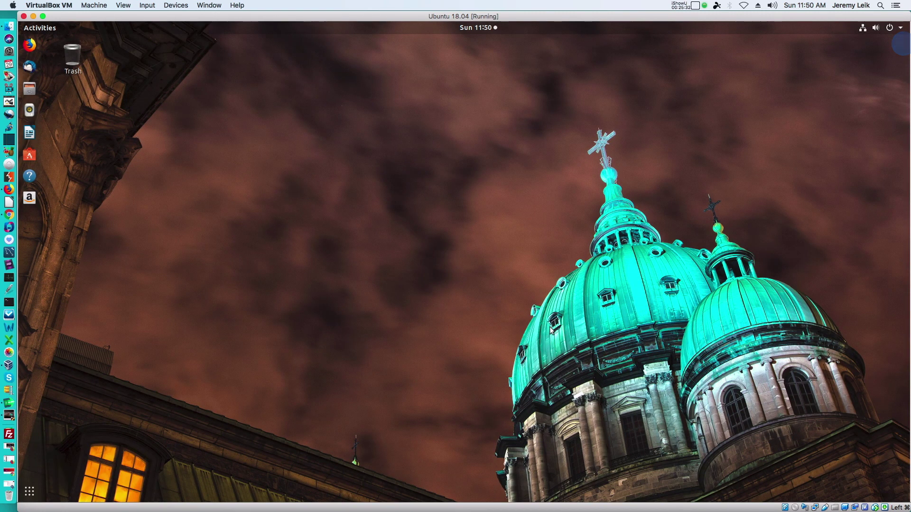